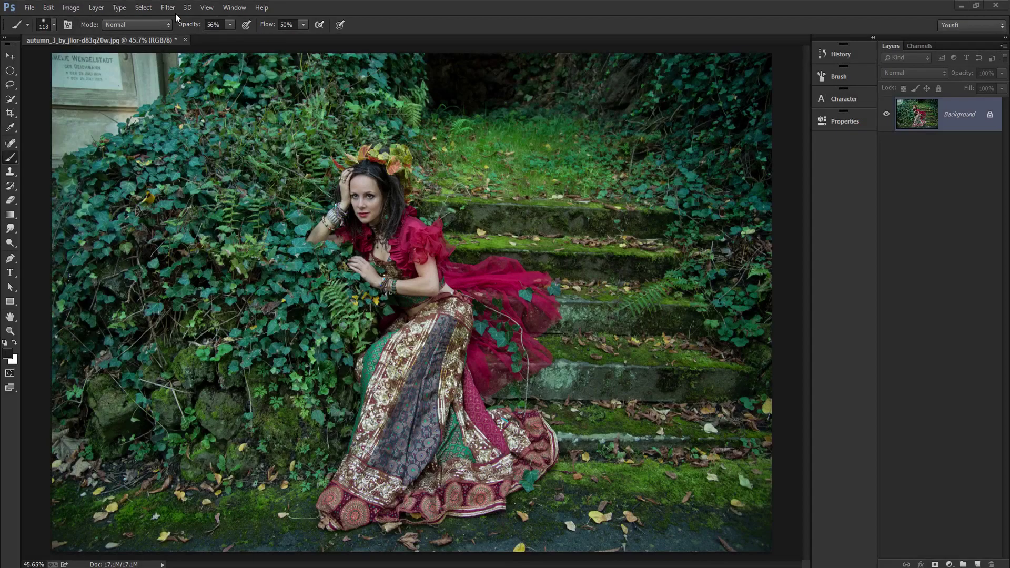
Step: Launch Color Efex Pro 4 from the Nik Collection filters on the forest portrait
click(172, 9)
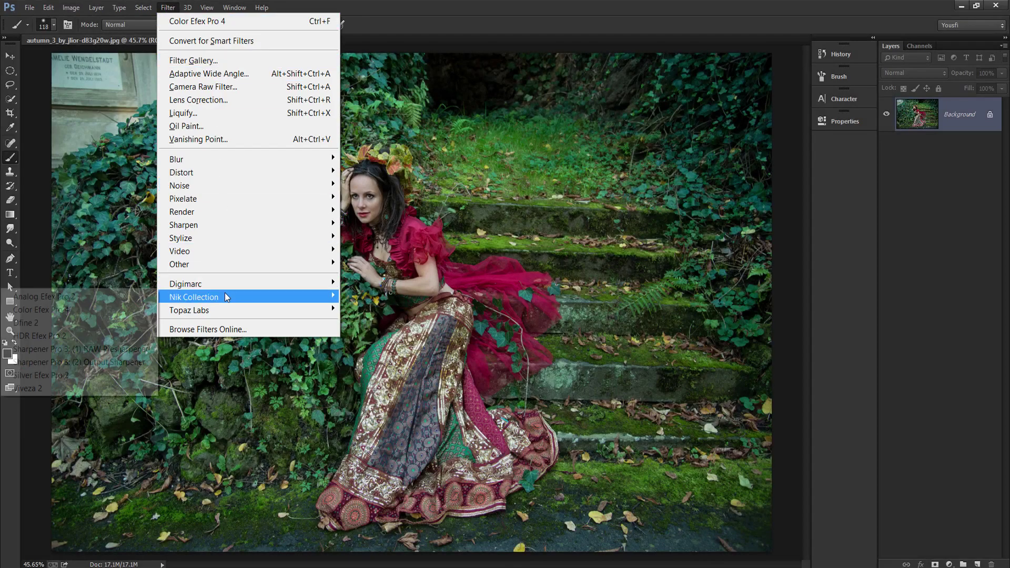
mouse_move(193, 296)
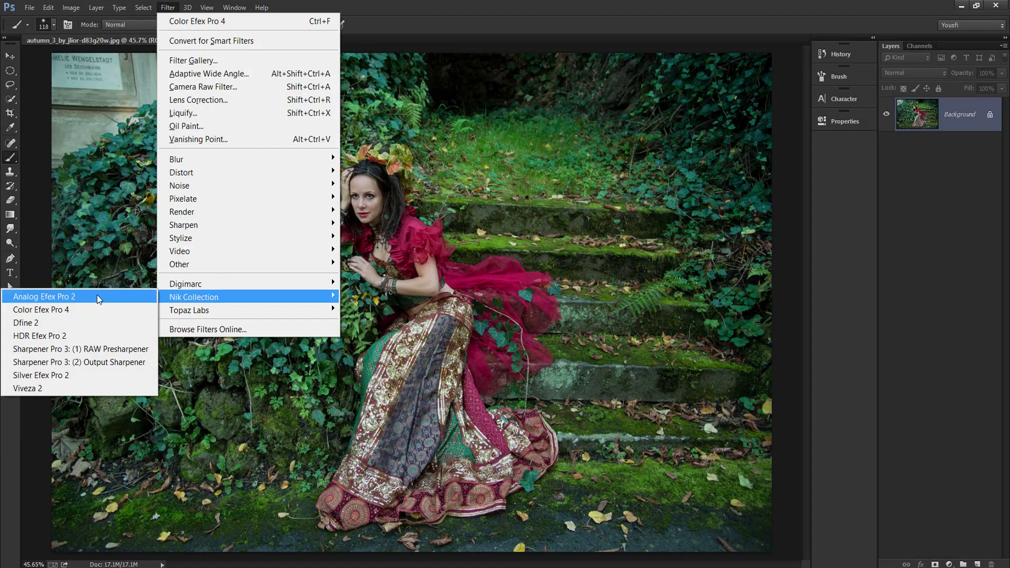
click(94, 310)
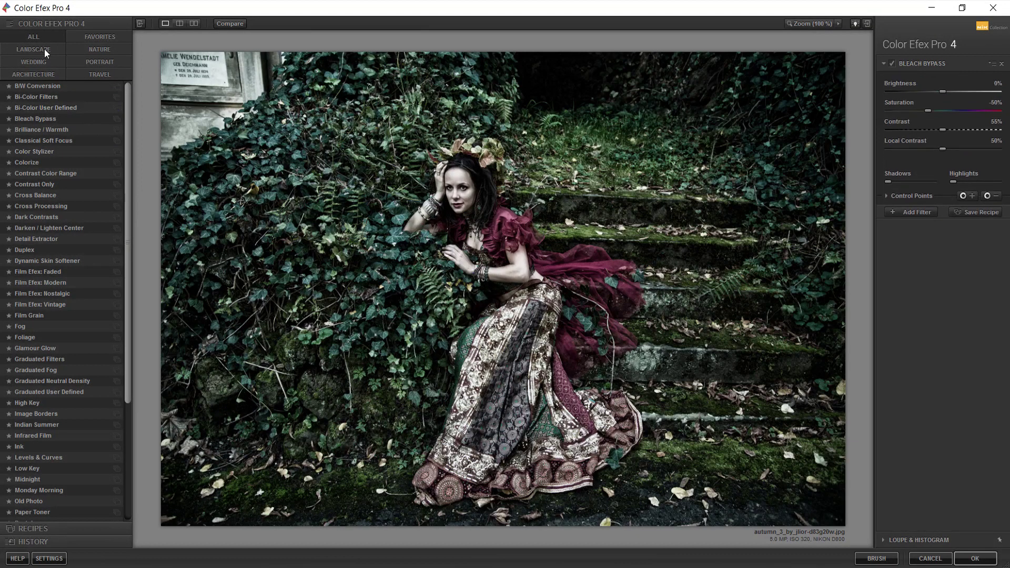
Step: Apply Landscape's Detail Extractor at 31% detail, 17% contrast, 20% saturation, adding a new filter slot
click(44, 48)
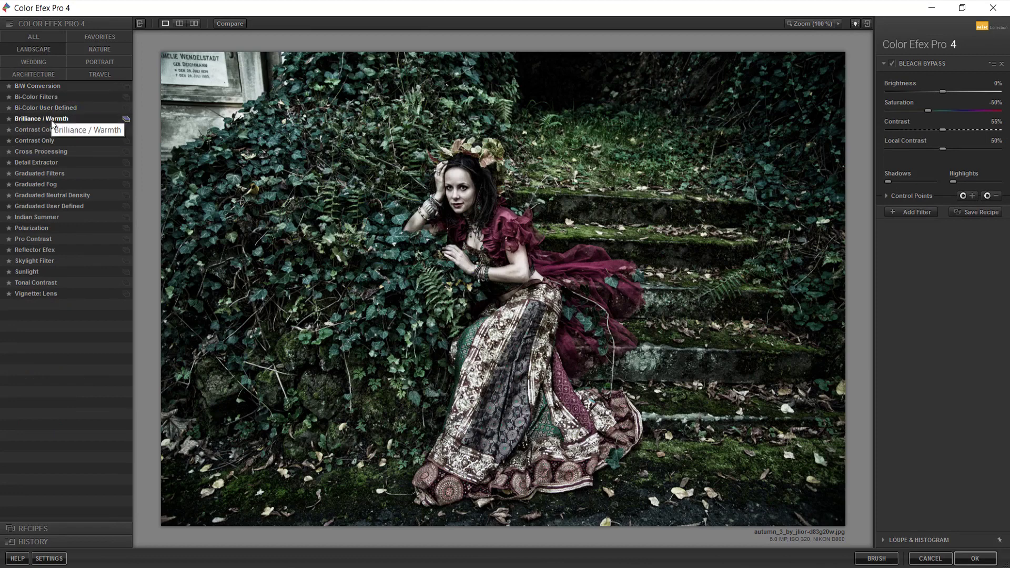
click(48, 163)
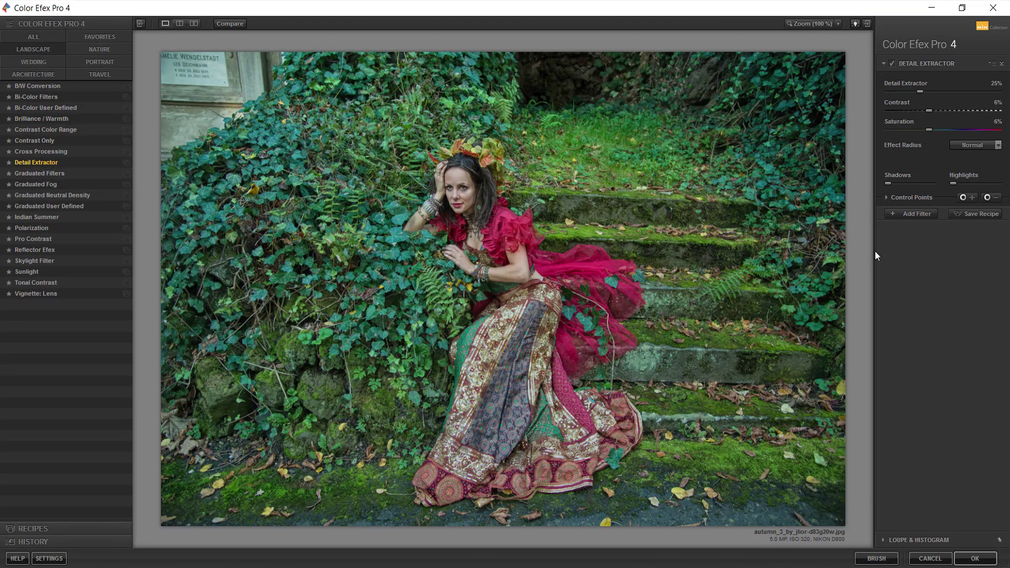
drag(921, 92, 930, 96)
drag(940, 112, 939, 111)
drag(940, 130, 941, 130)
click(916, 212)
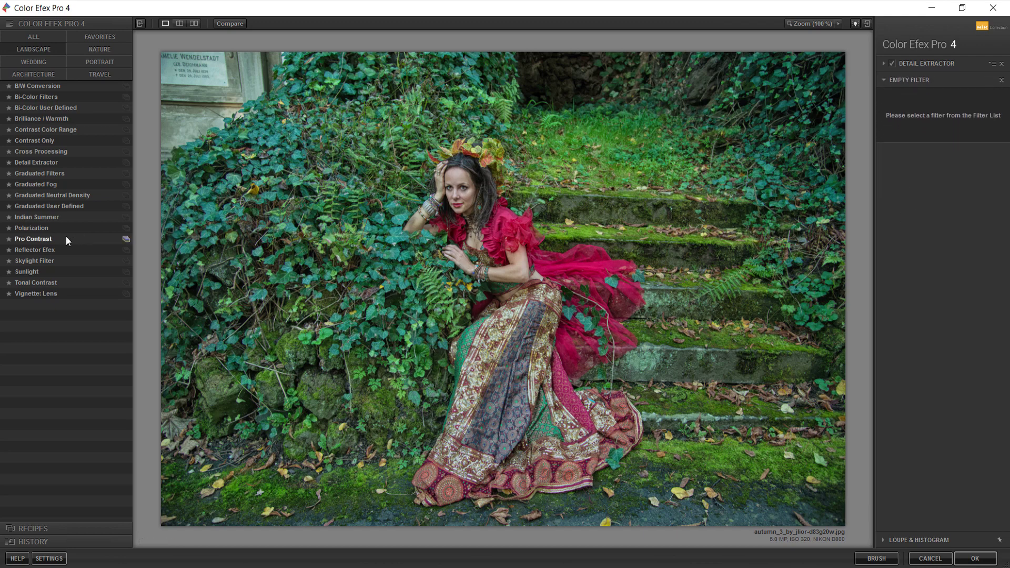
Step: Add Indian Summer using method 2, followed by a third empty filter slot
click(64, 217)
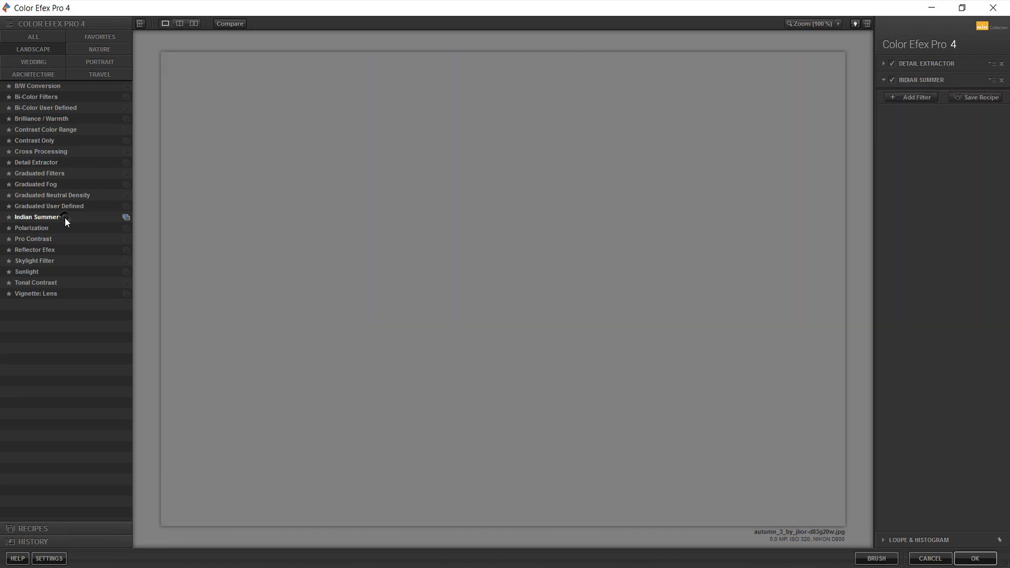
click(965, 104)
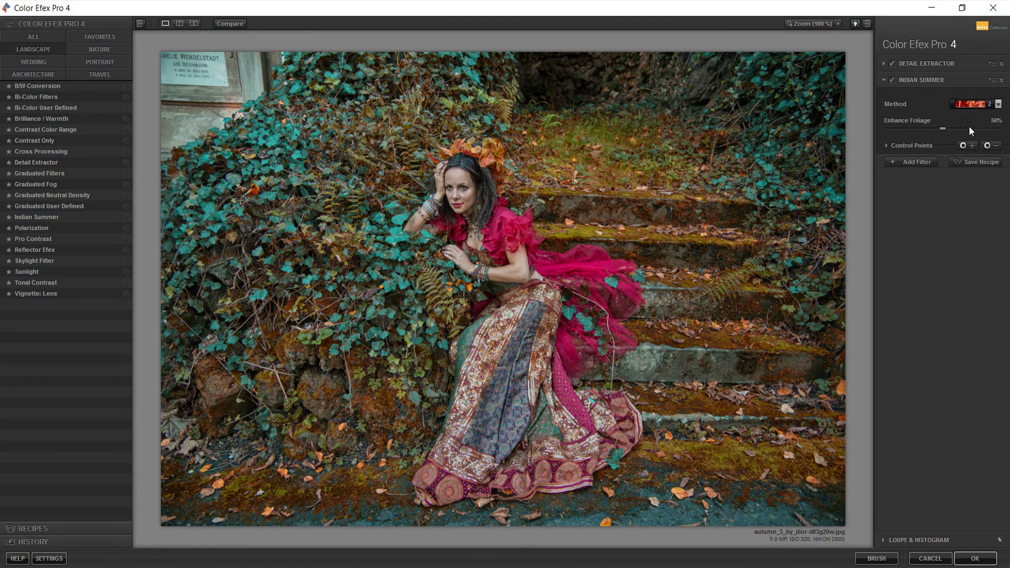
click(918, 162)
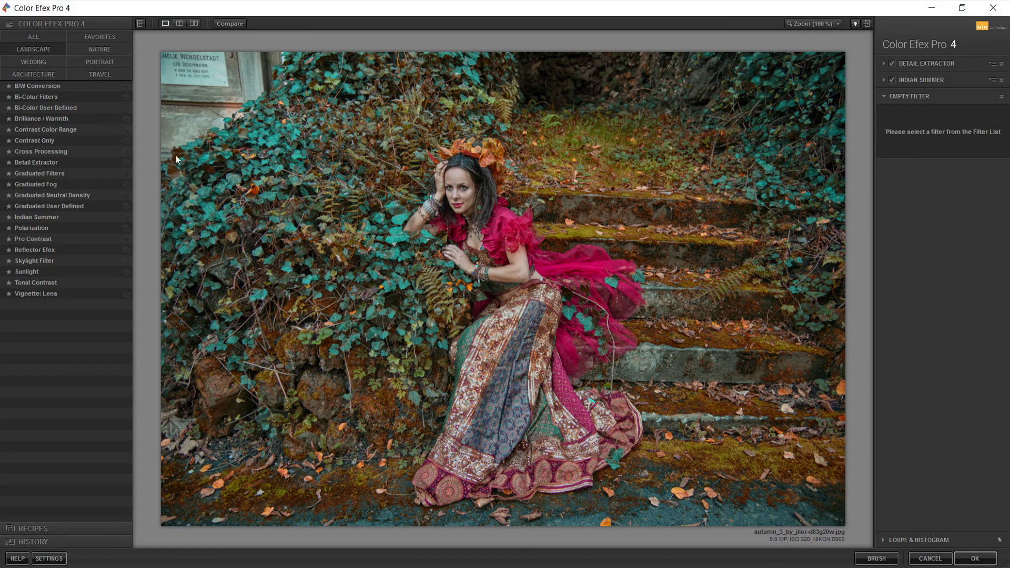
Step: Add Tonal Contrast at highlights -19%, midtones -73%, shadows -78%, and apply the filter stack
click(47, 282)
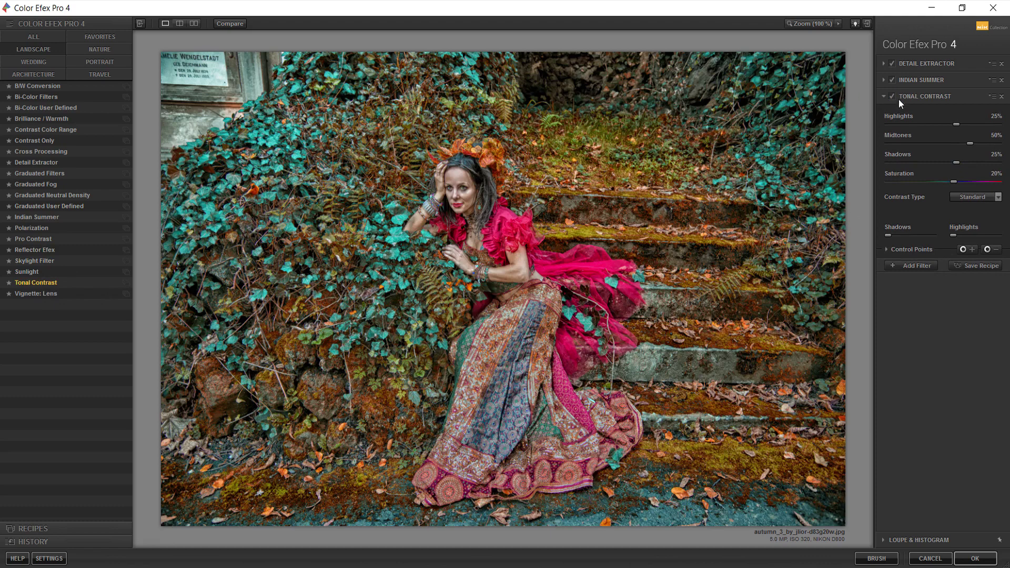
drag(957, 125, 939, 129)
drag(971, 144, 904, 134)
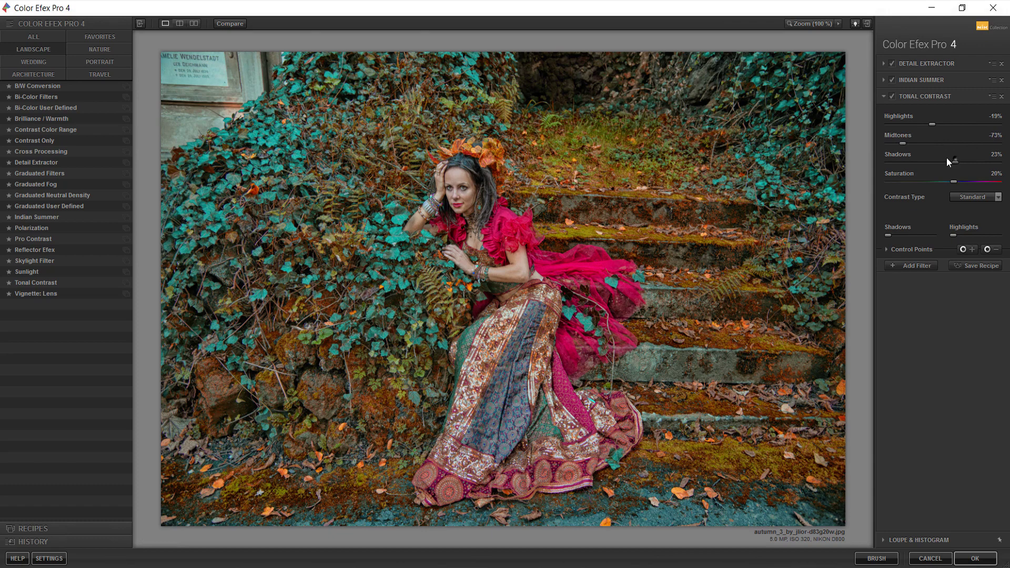
drag(956, 162, 900, 166)
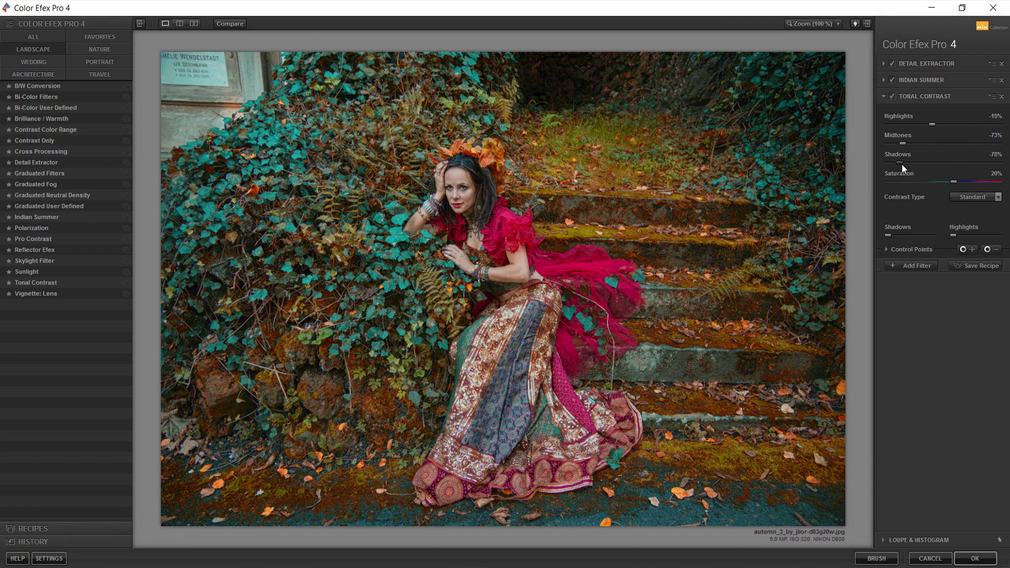
click(966, 562)
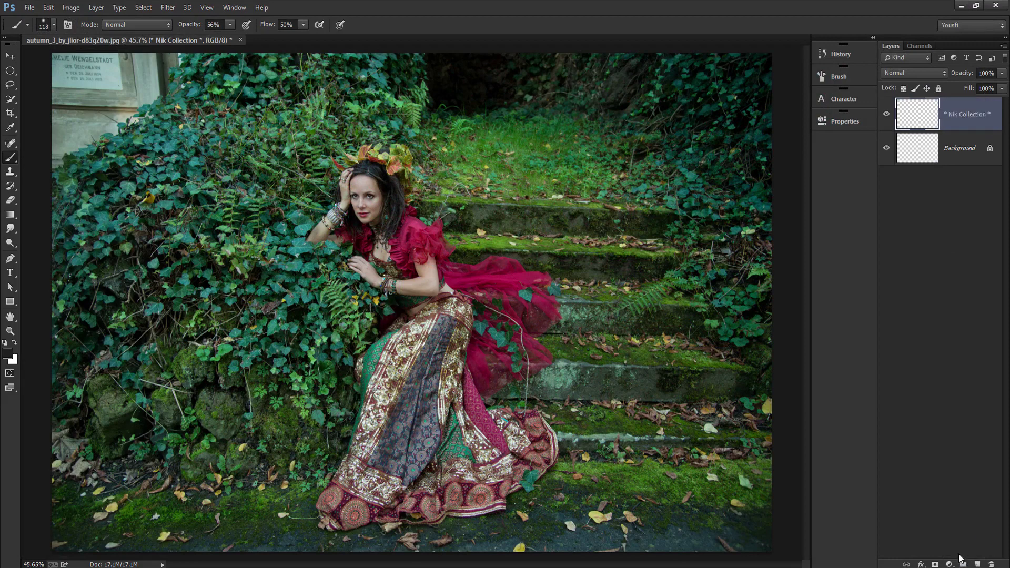
Step: Add a Levels adjustment layer with the midtone slider raised to 1.12
click(949, 564)
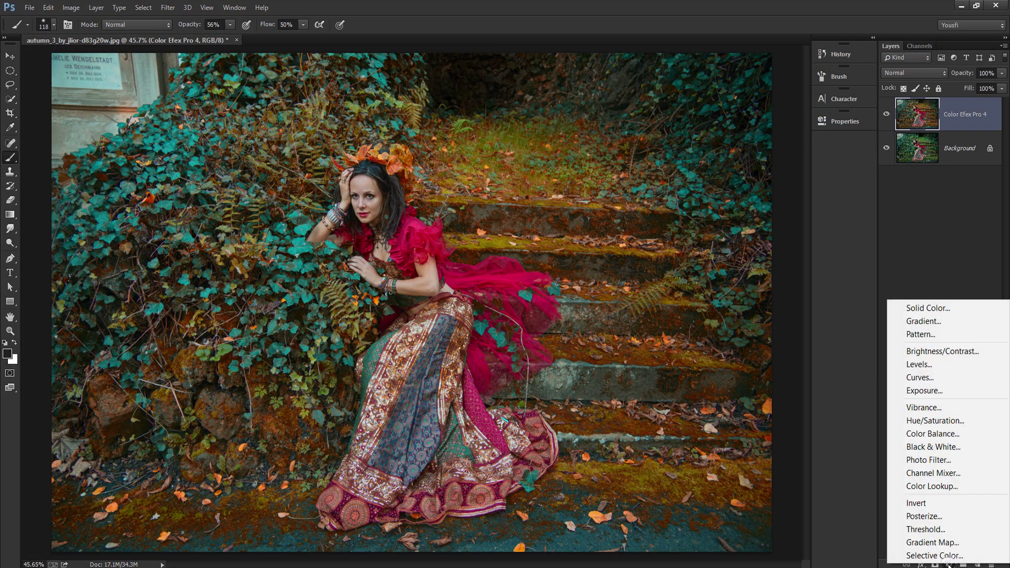
click(935, 364)
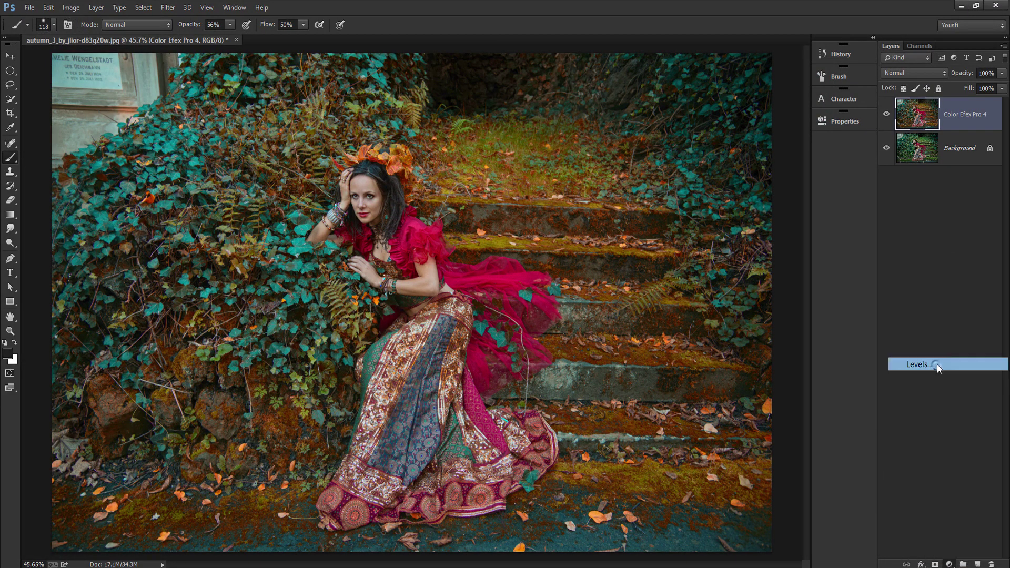
drag(739, 227, 735, 227)
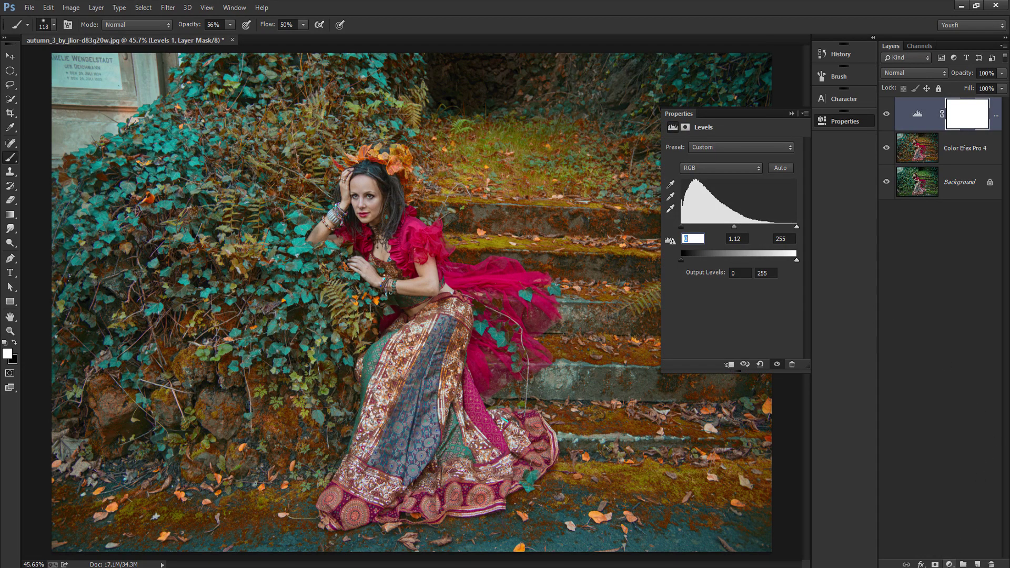
click(949, 564)
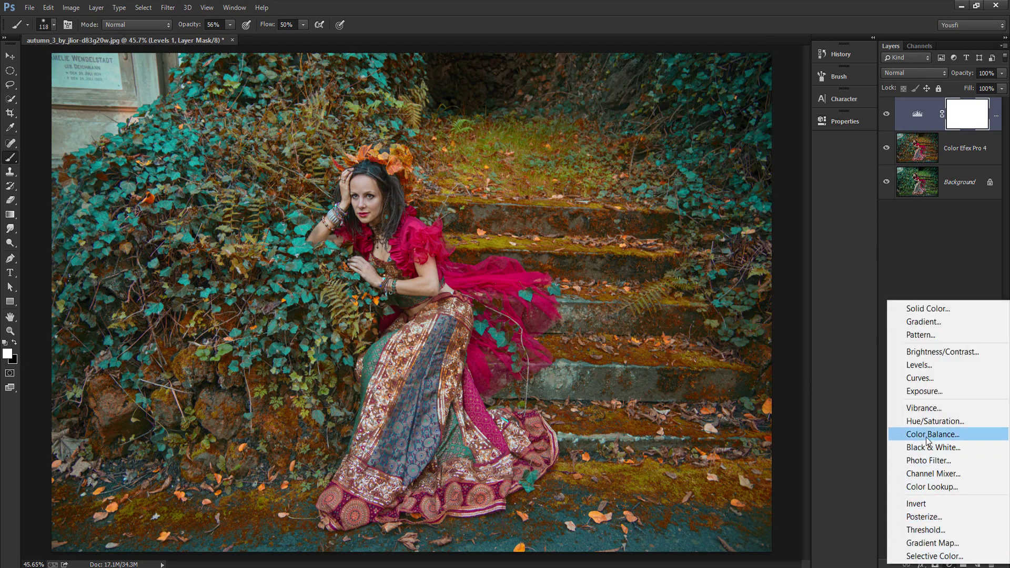
Step: Add a Color Balance layer shifting the midtones toward red and blue
click(927, 435)
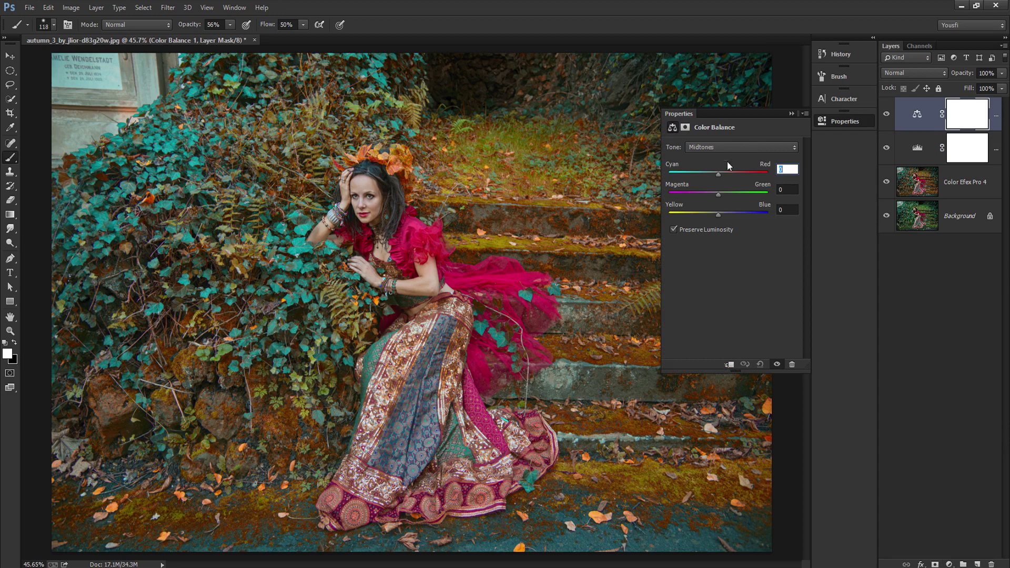
click(720, 176)
drag(723, 175, 716, 197)
drag(718, 218, 722, 222)
Step: Set Color Balance shadows to Red +12, Green +9, Yellow -8, toggling the layer to compare
click(729, 147)
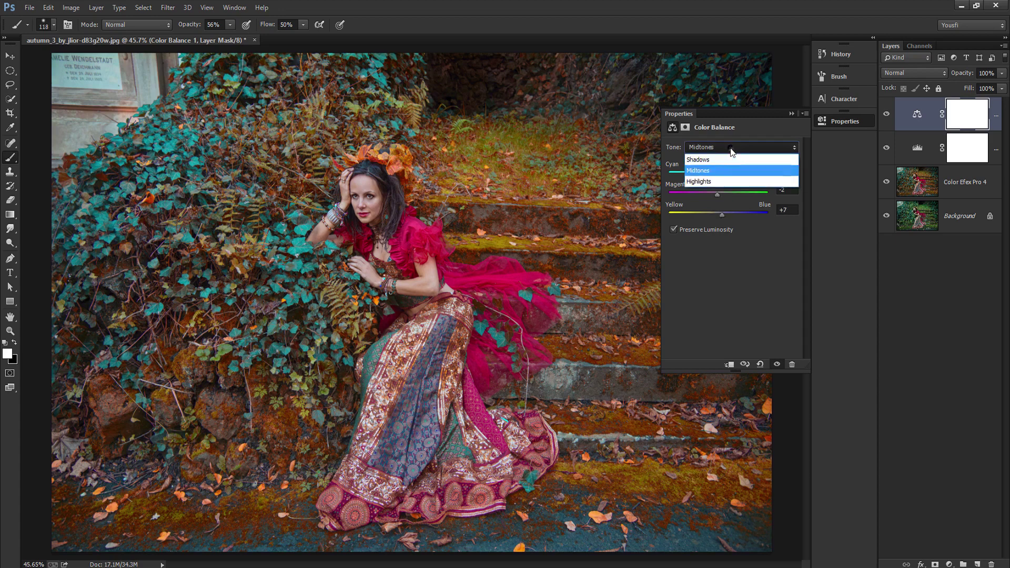
click(724, 163)
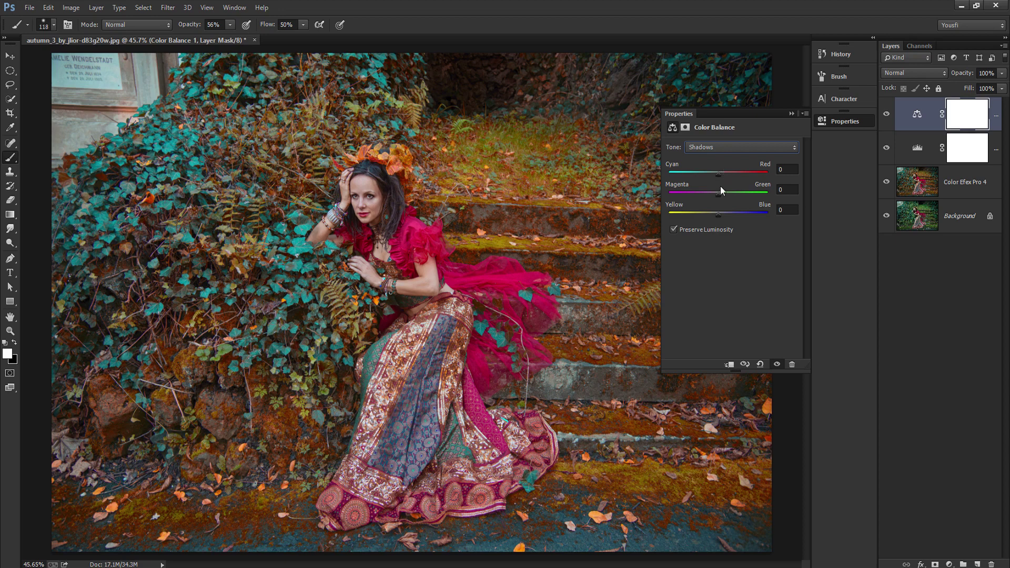
click(721, 174)
click(719, 194)
drag(723, 194, 722, 194)
drag(717, 215, 715, 216)
click(888, 117)
click(887, 114)
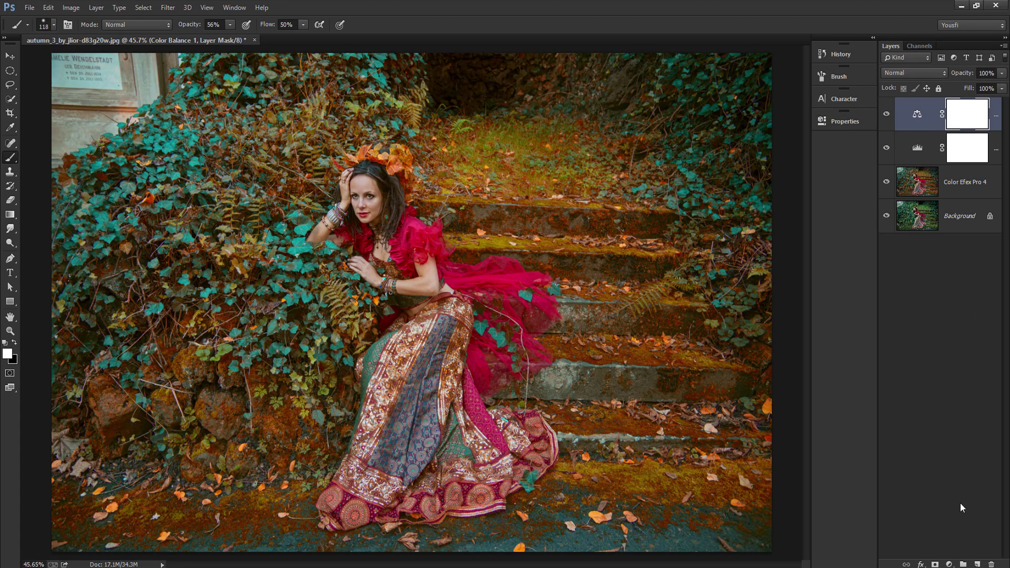
click(10, 70)
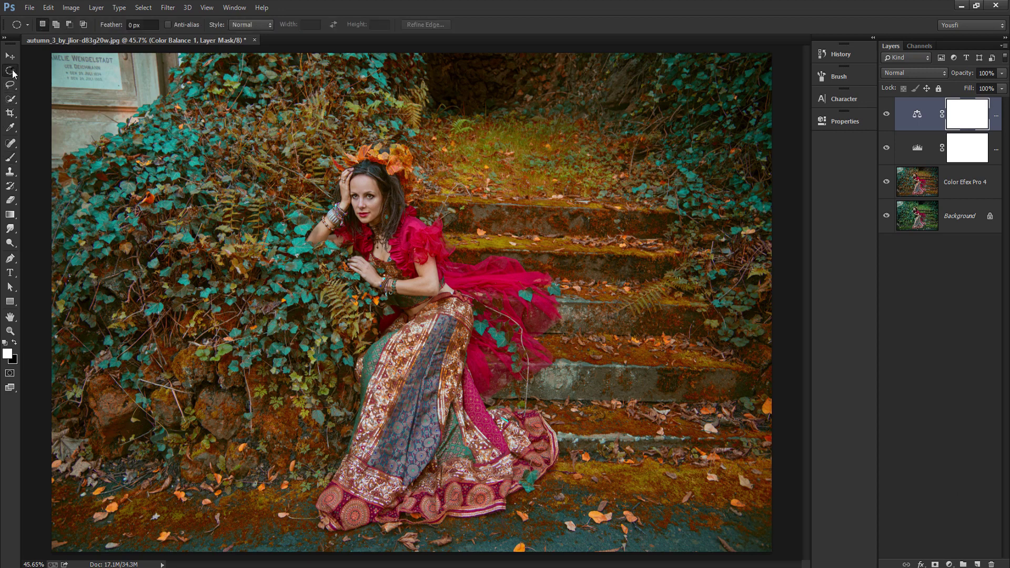
Step: Draw an oval selection around the seated woman and invert it
drag(571, 133, 239, 473)
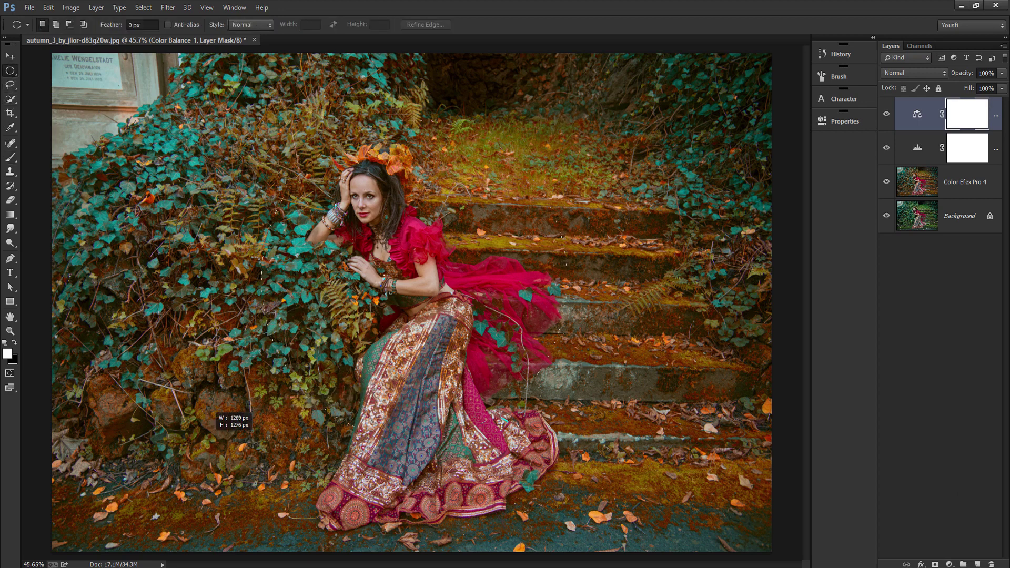
drag(240, 473, 268, 480)
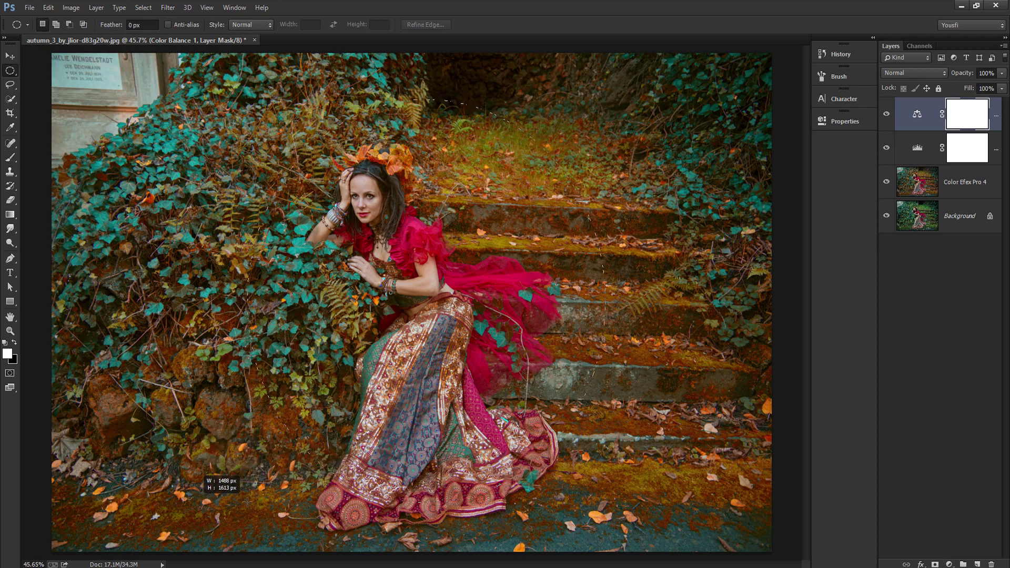
drag(266, 482, 246, 504)
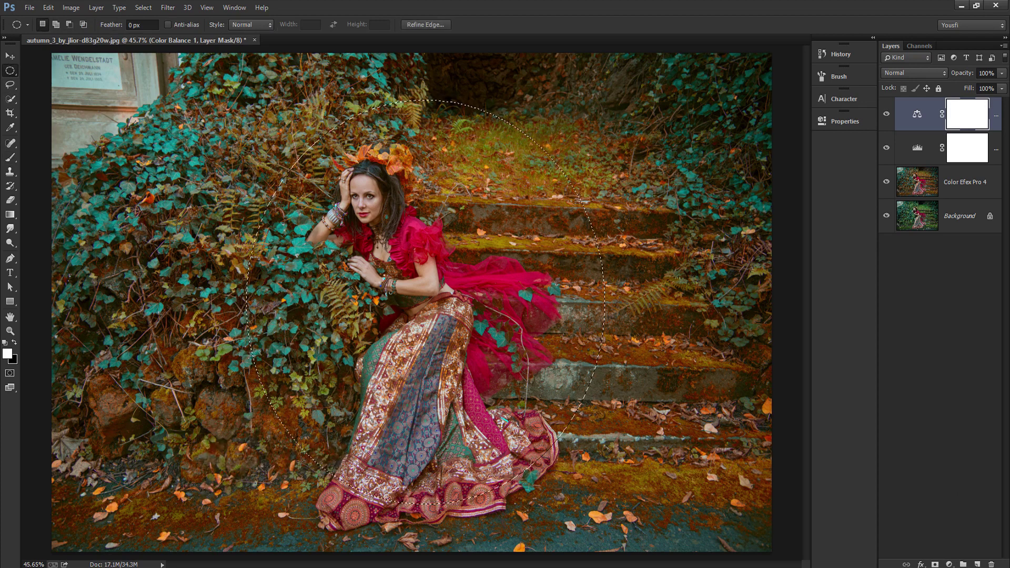
click(149, 10)
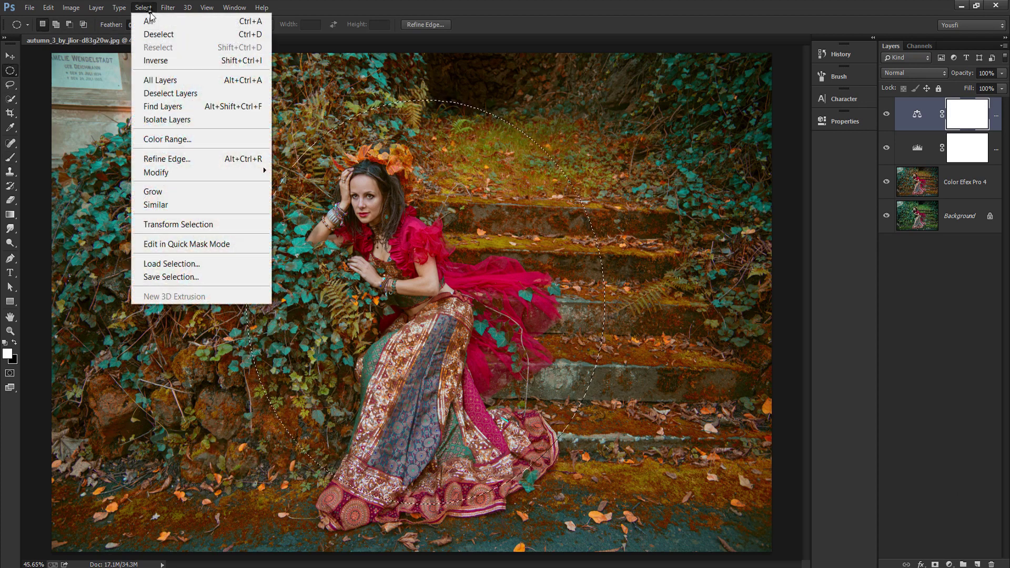
click(157, 60)
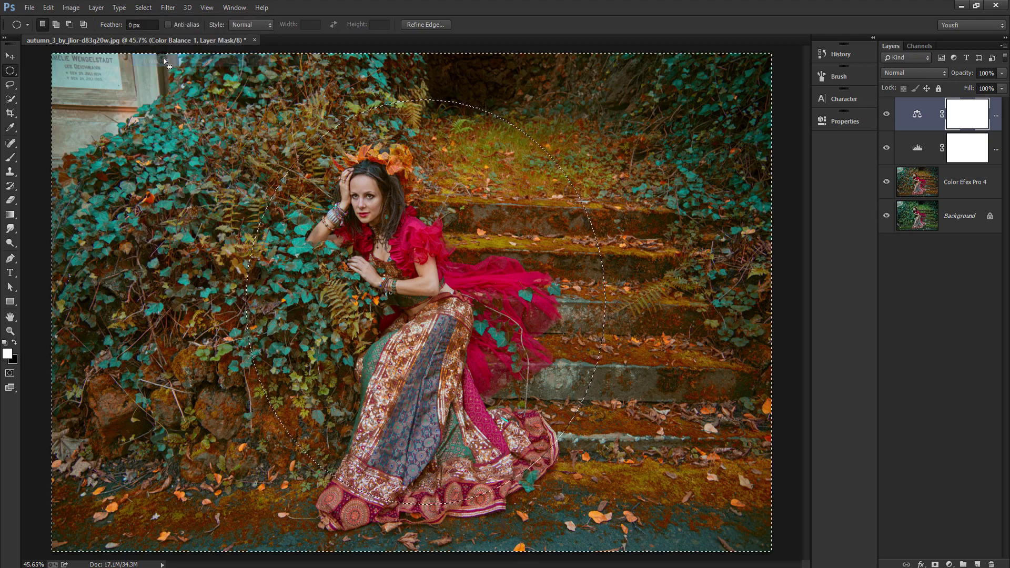
Step: Add a Curves layer darkening the outer area, point at Input 163, Output 105
click(949, 564)
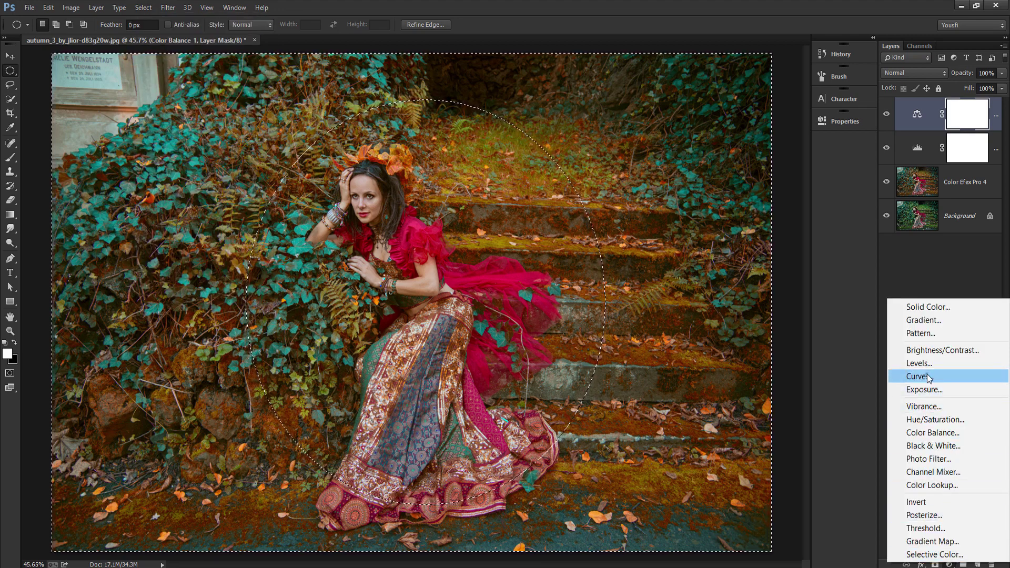
click(927, 375)
drag(745, 223, 755, 238)
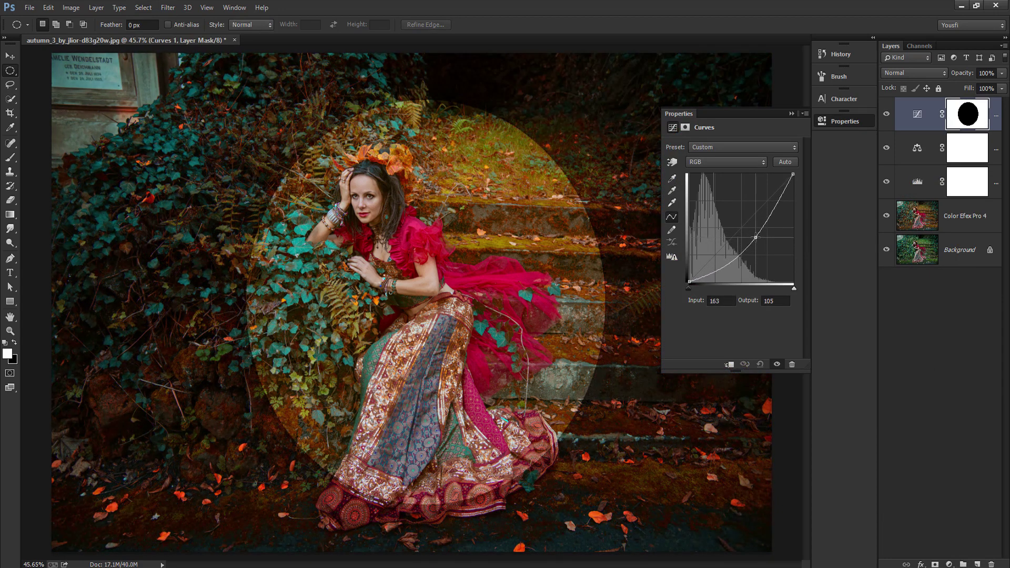
click(167, 7)
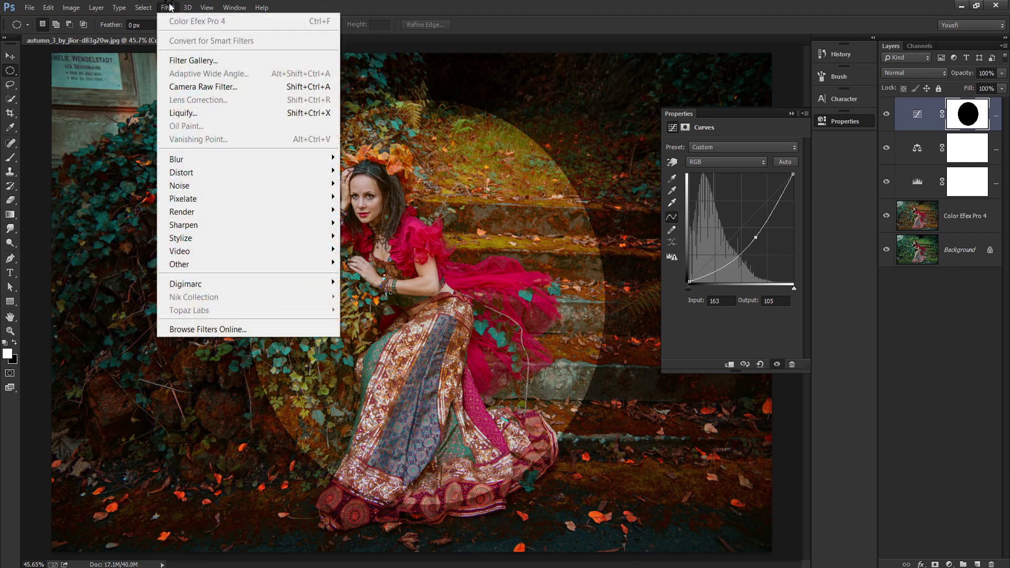
mouse_move(175, 159)
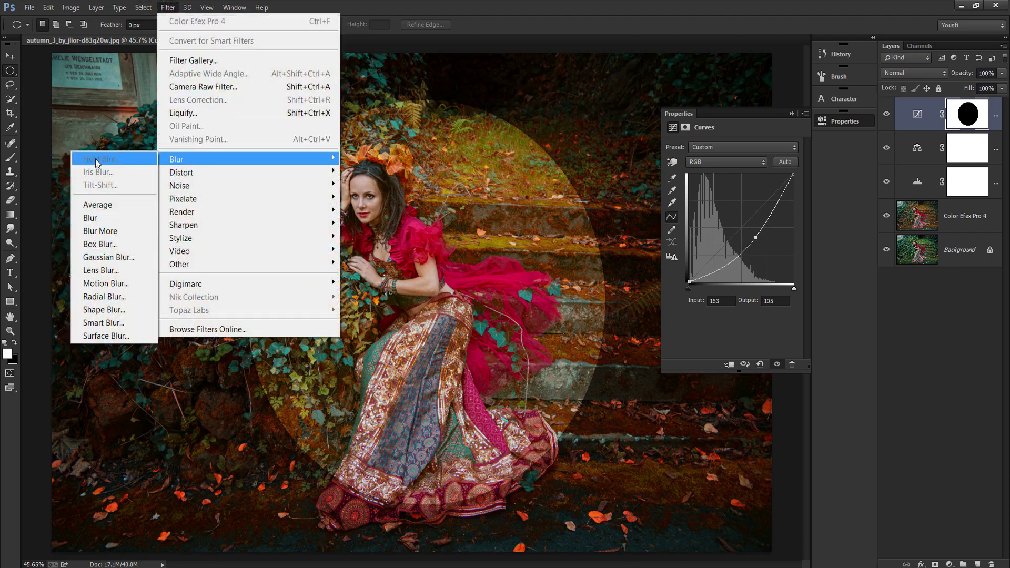
Step: Feather the vignette Curves mask with a large-radius Gaussian Blur
click(103, 258)
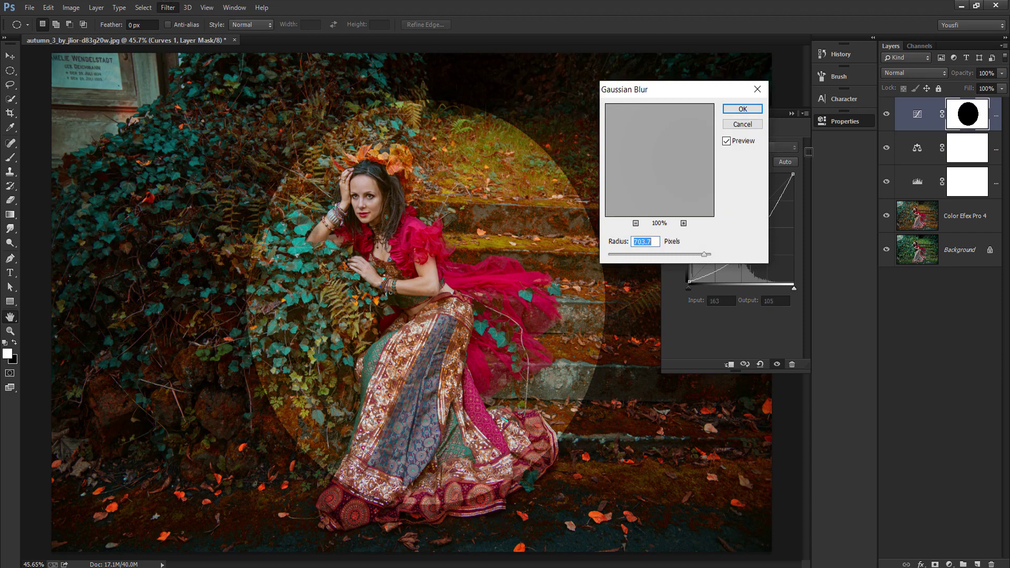
drag(706, 255, 691, 256)
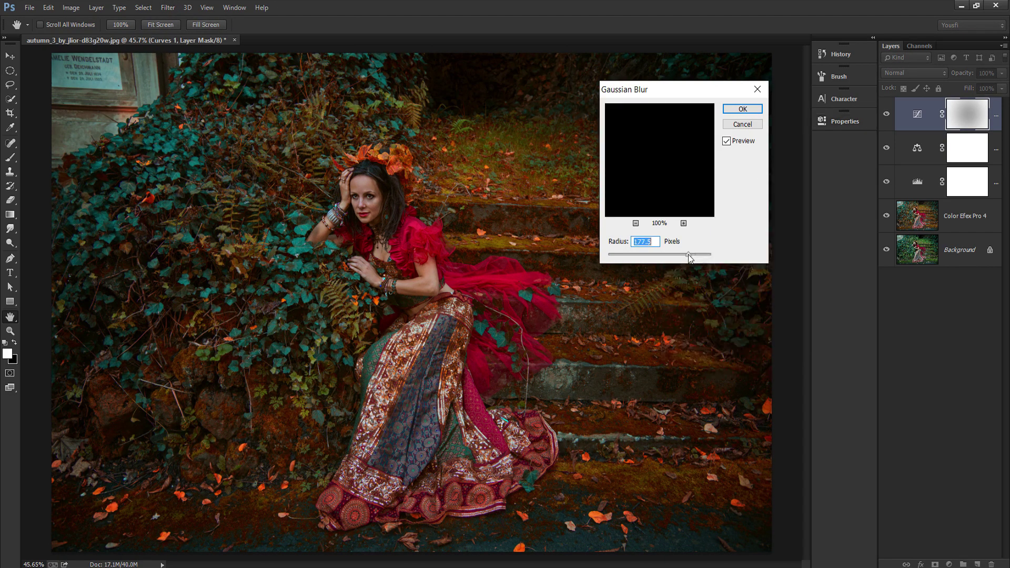
drag(691, 254, 695, 256)
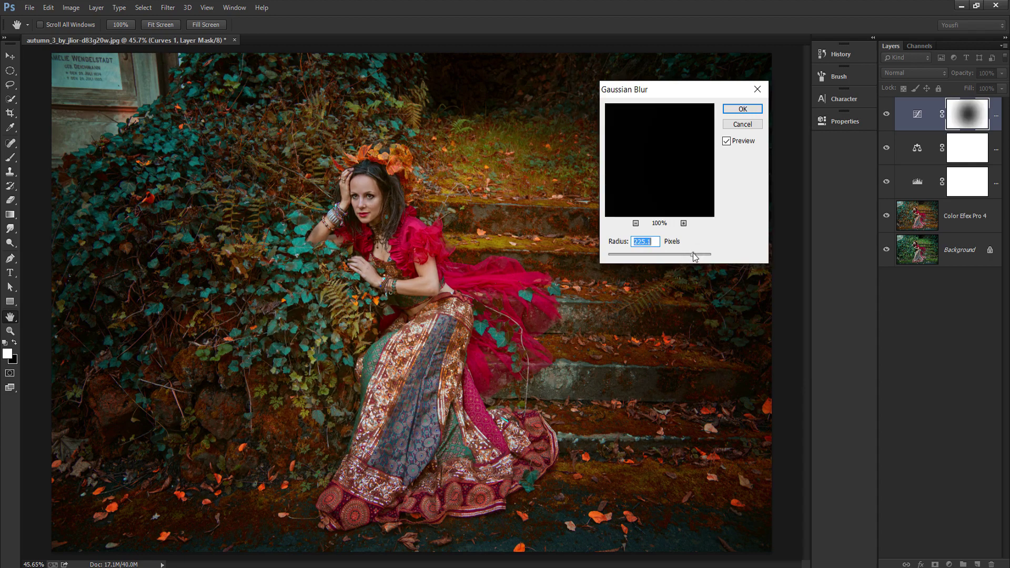
click(742, 109)
Step: Lower the vignette Curves layer's opacity to 76%
click(886, 114)
drag(964, 74, 952, 78)
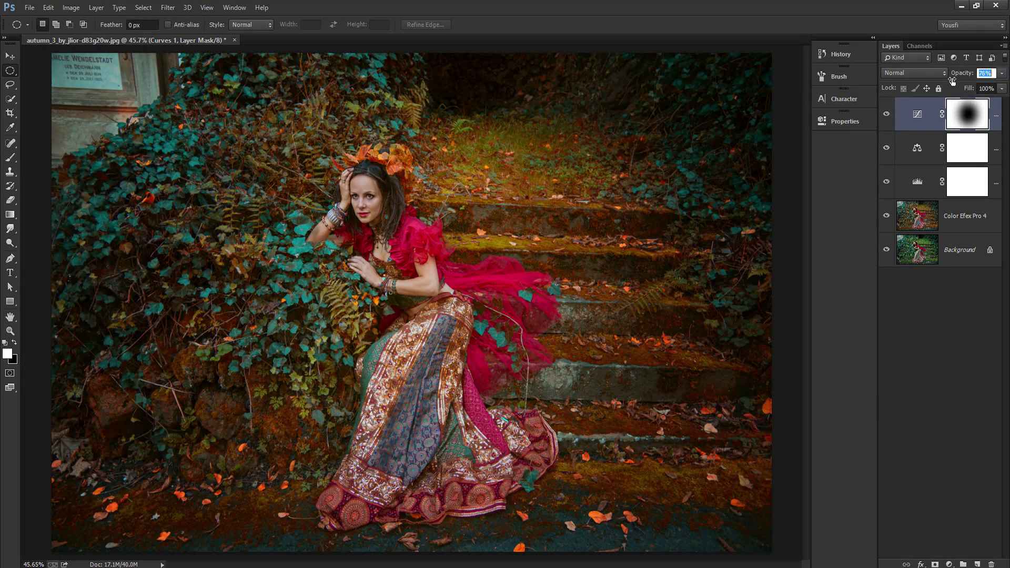
click(949, 564)
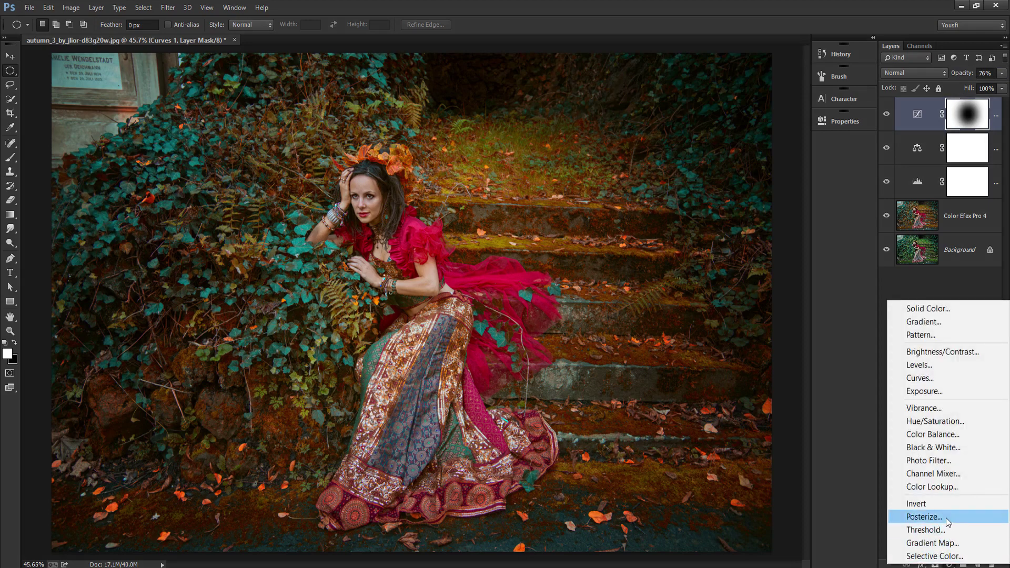
Step: Add a Levels layer with Blue channel output levels 32 and 202, toggling it to compare
click(930, 365)
click(743, 167)
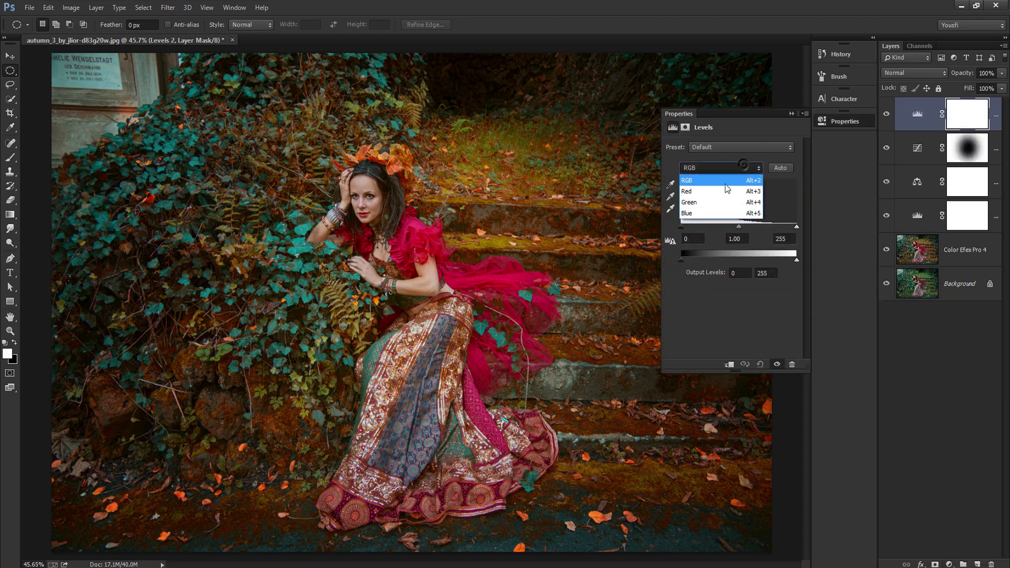
click(707, 212)
drag(684, 263, 695, 261)
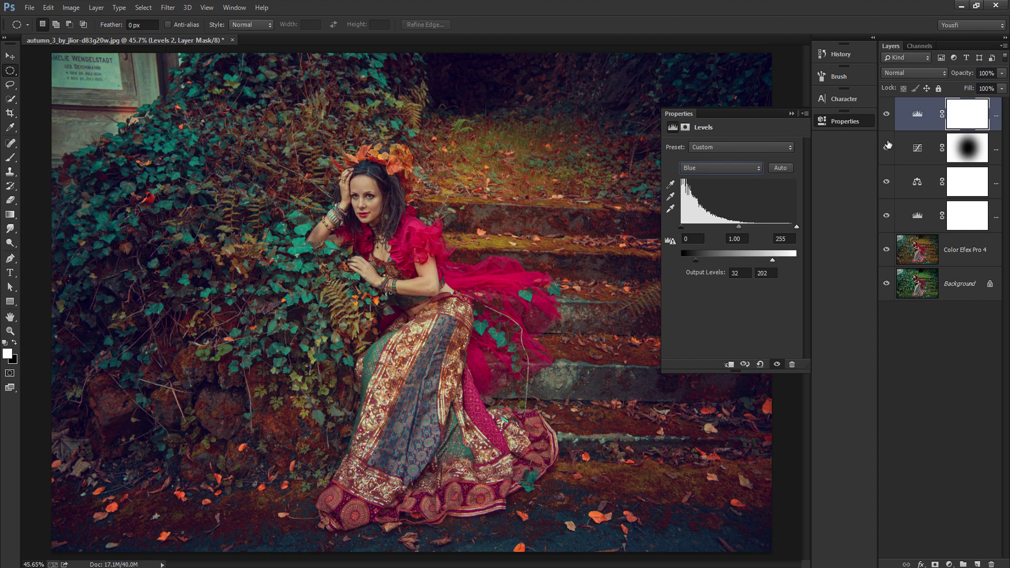
click(889, 115)
click(889, 115)
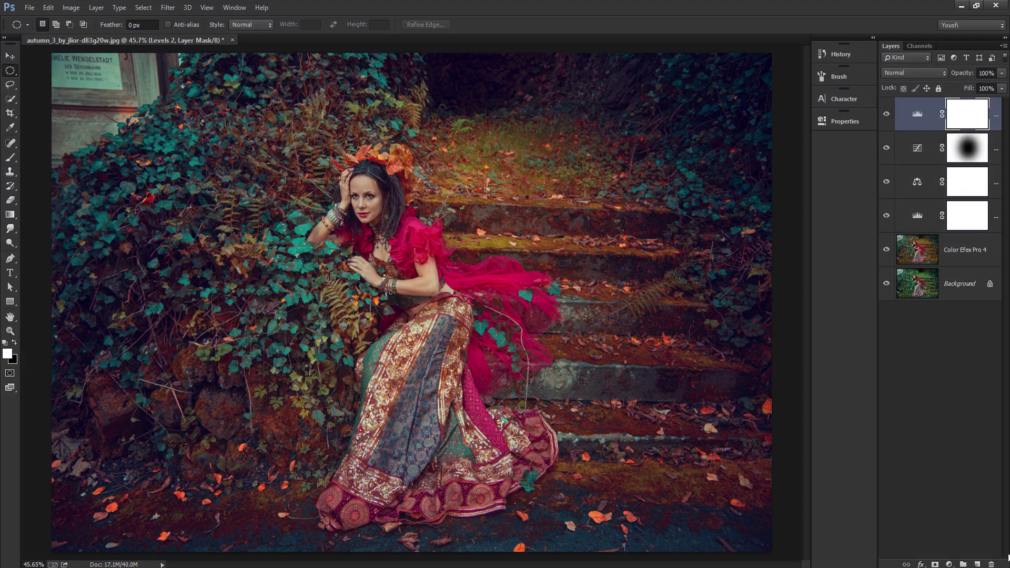
click(949, 564)
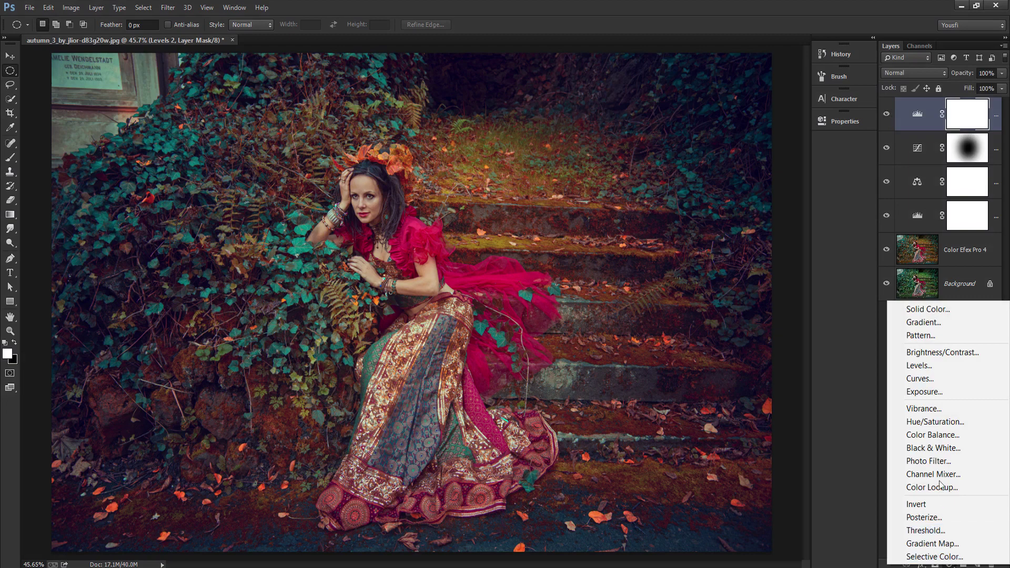
Step: Add a Vibrance layer set to Vibrance +53 and Saturation +11
click(934, 409)
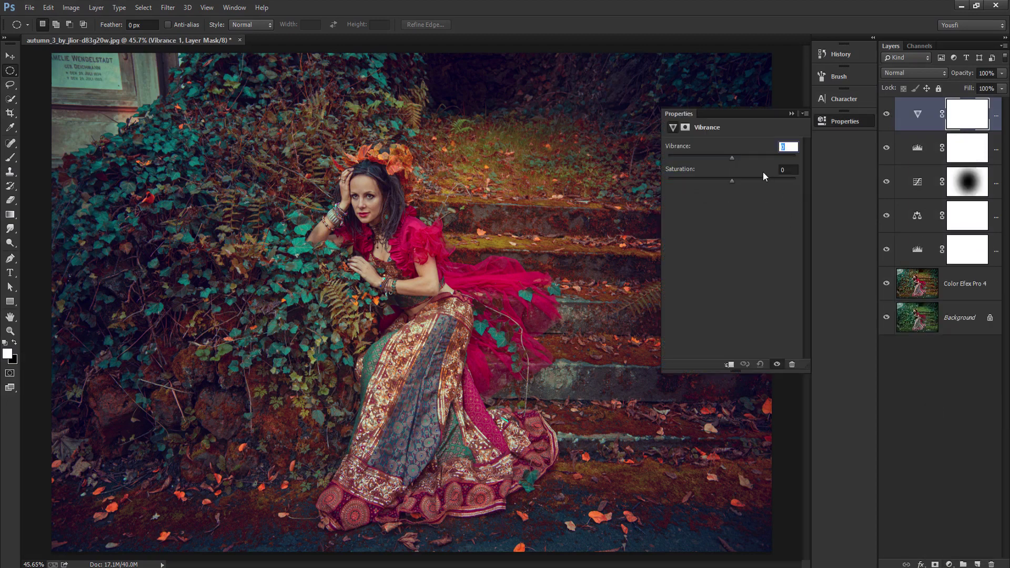
mouse_move(733, 157)
mouse_down()
mouse_move(755, 161)
mouse_move(738, 186)
mouse_up()
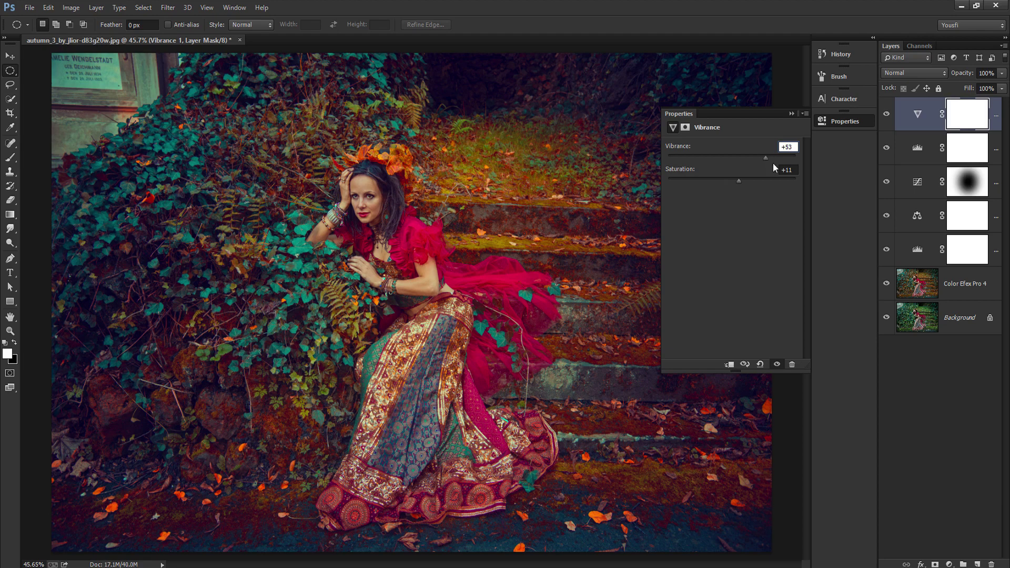
click(950, 564)
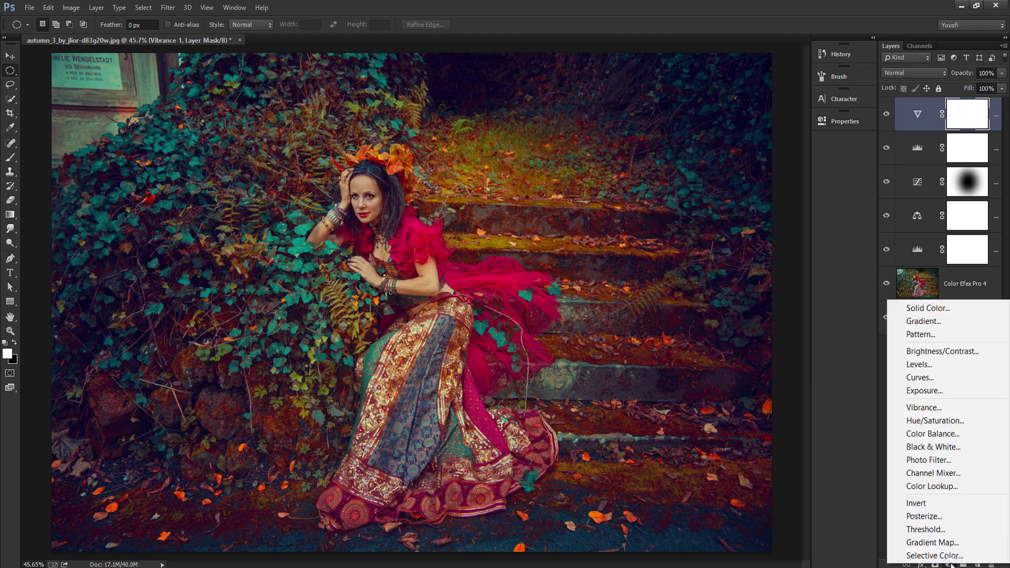
Step: Add a Black & White adjustment layer that turns the whole portrait grayscale
click(936, 448)
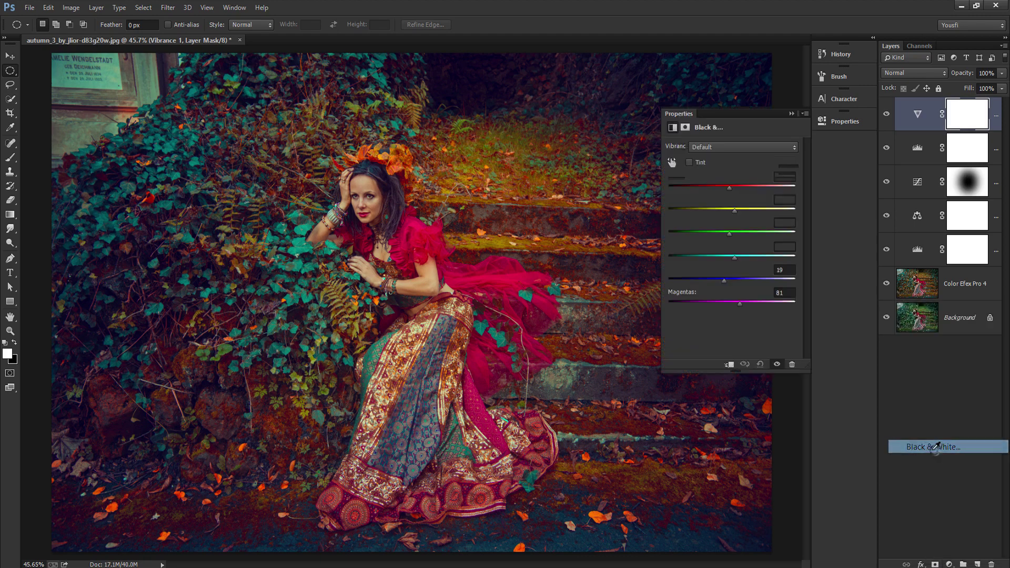
click(21, 83)
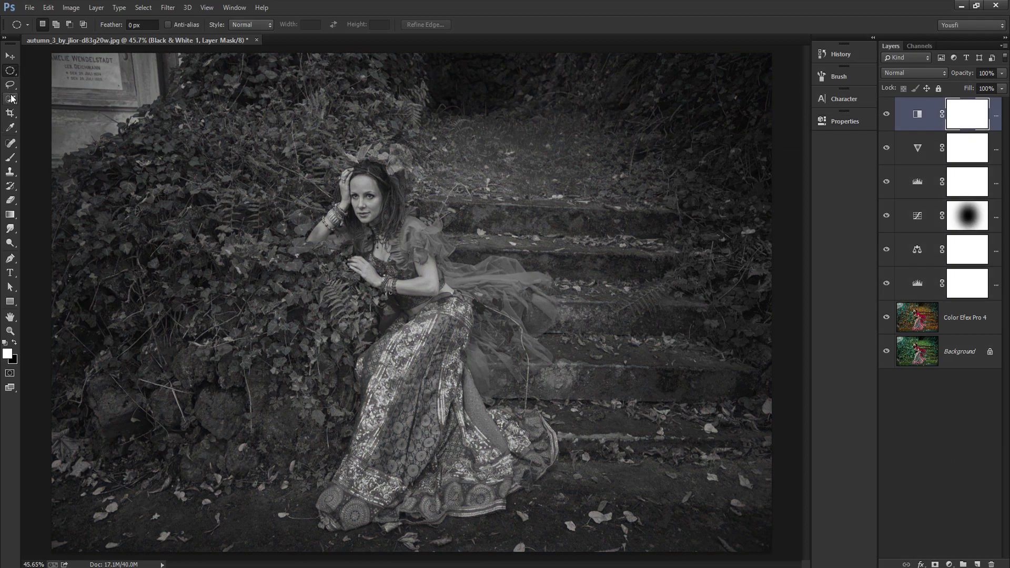
click(12, 85)
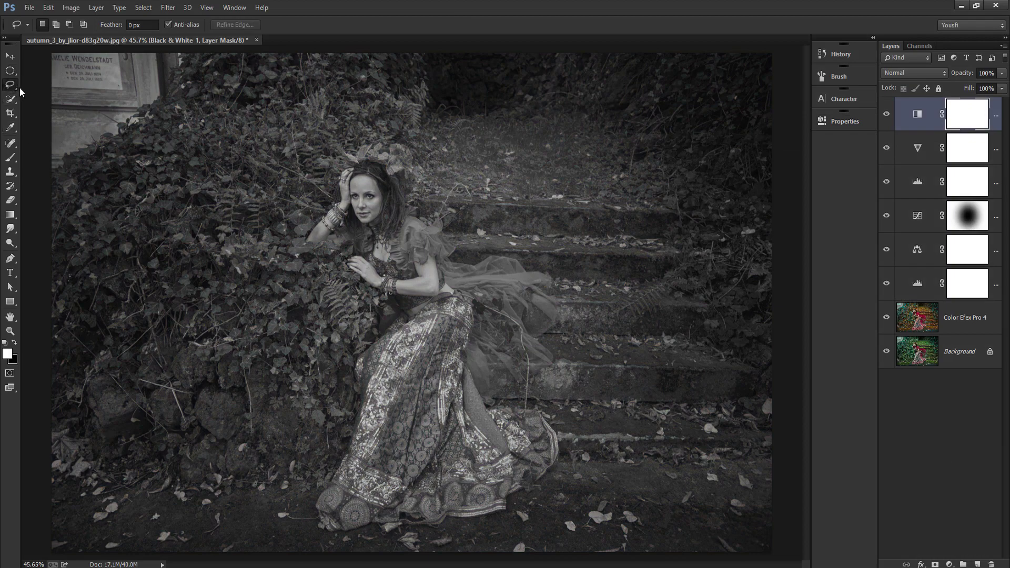
Step: Draw a loose freehand lasso selection around the seated woman and her dress
click(18, 87)
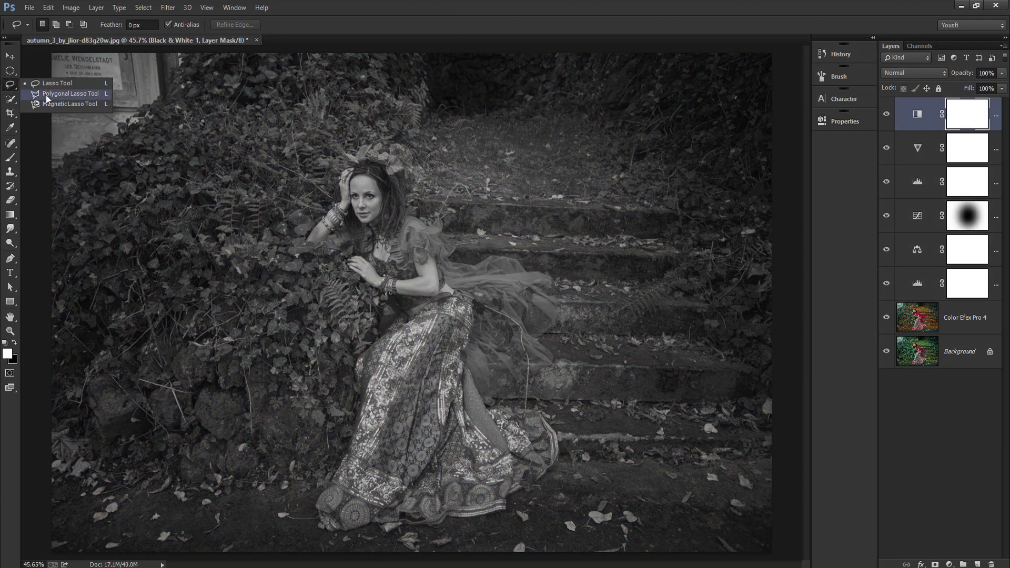
click(51, 82)
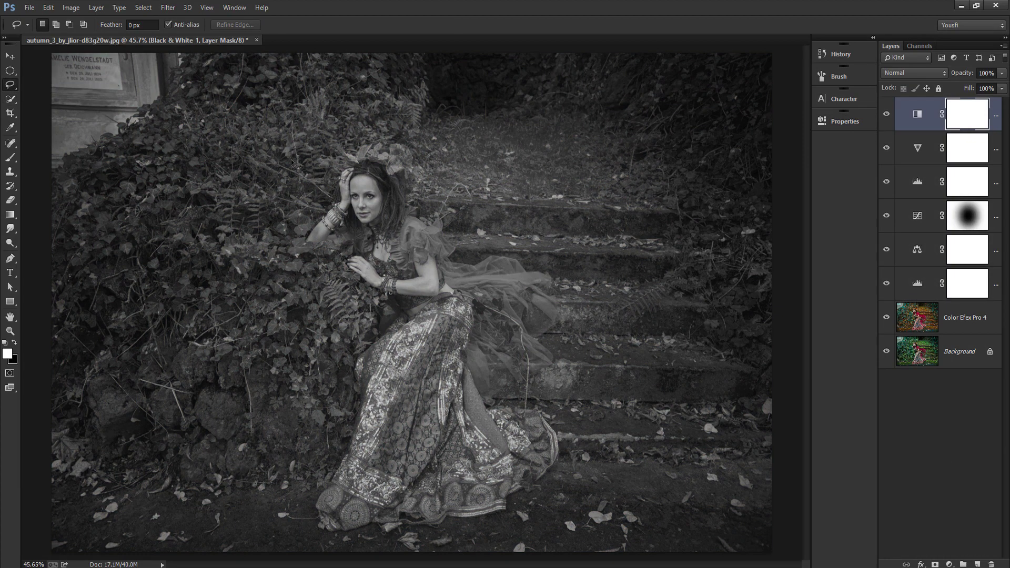
mouse_move(431, 193)
mouse_down()
mouse_move(337, 362)
mouse_move(305, 474)
mouse_move(303, 547)
mouse_move(491, 540)
mouse_move(593, 489)
mouse_move(586, 294)
mouse_move(432, 193)
mouse_up()
drag(462, 224, 463, 225)
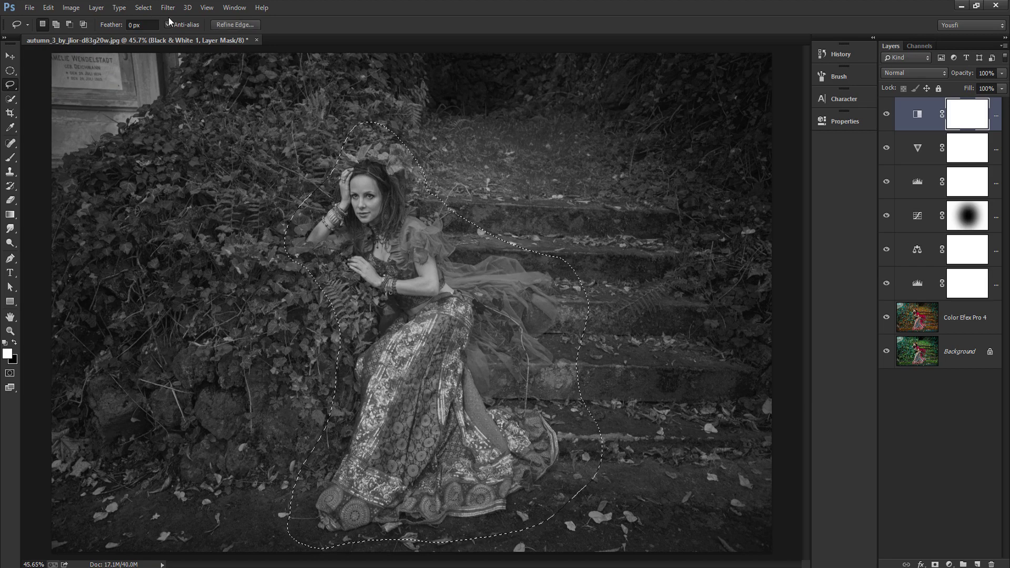
Step: Invert the selection twice so it again outlines just the woman
click(144, 7)
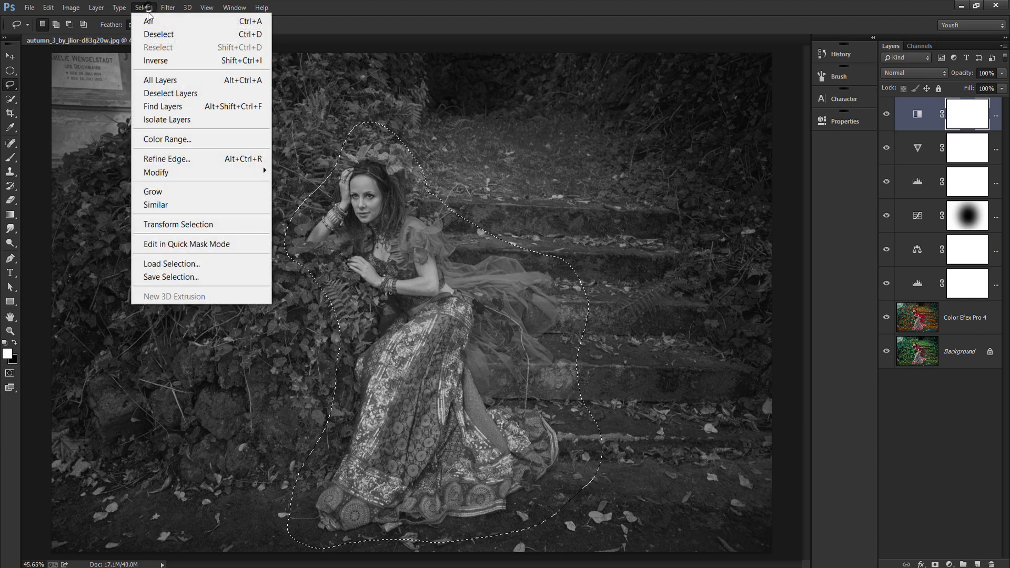
click(156, 59)
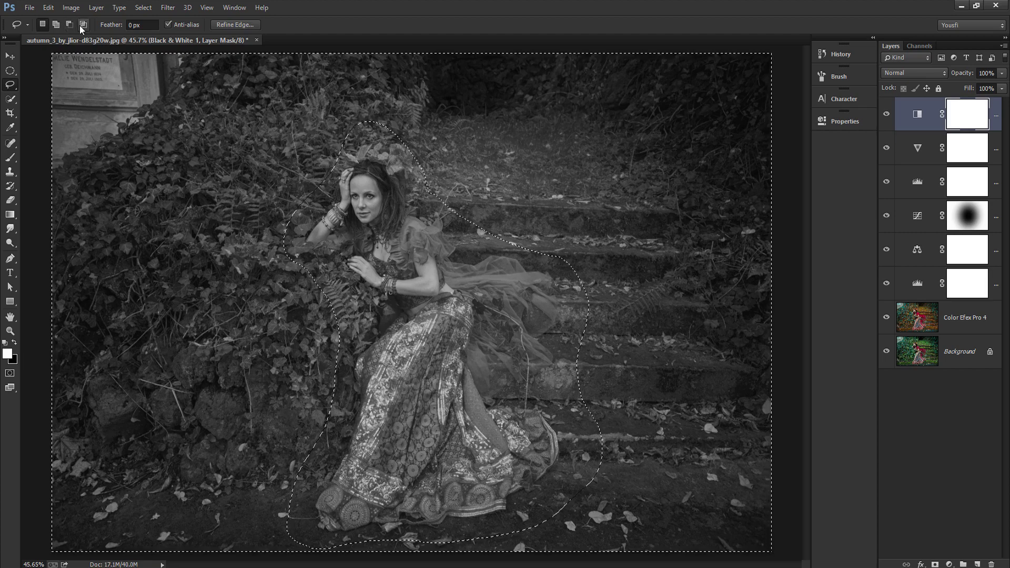
click(147, 7)
click(158, 60)
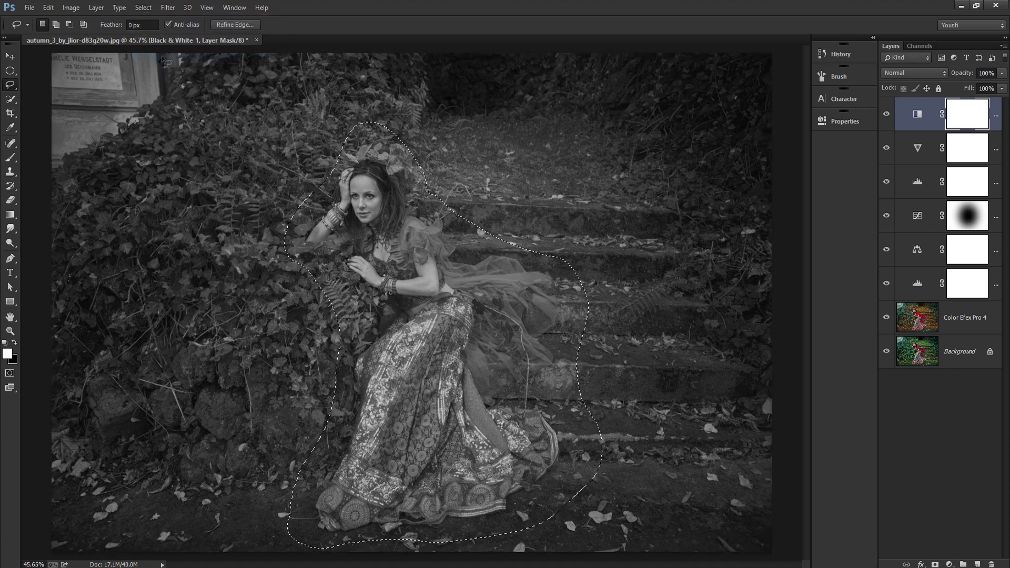
click(49, 7)
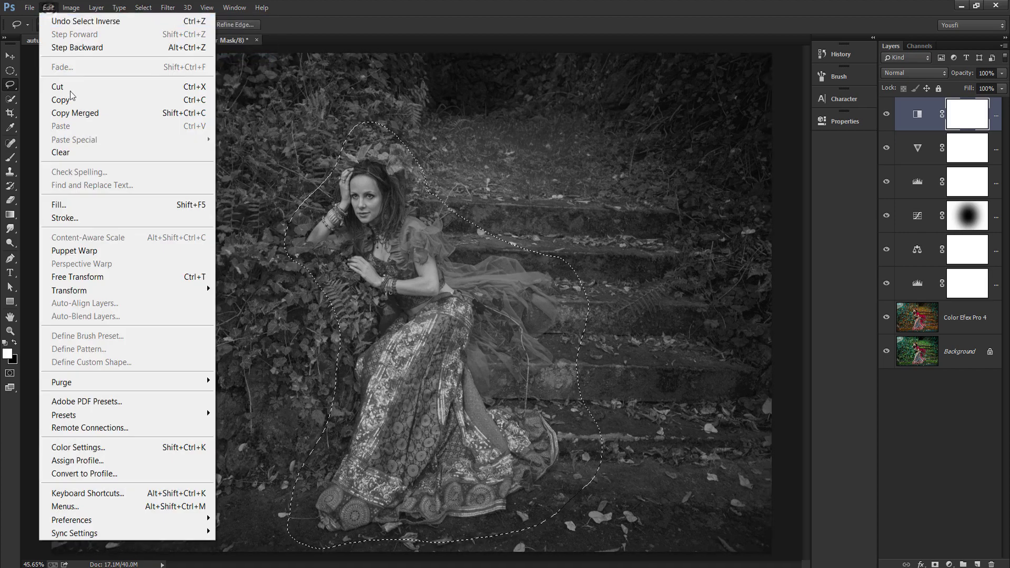
Step: Fill the selected mask area over the woman with black, then deselect
click(92, 202)
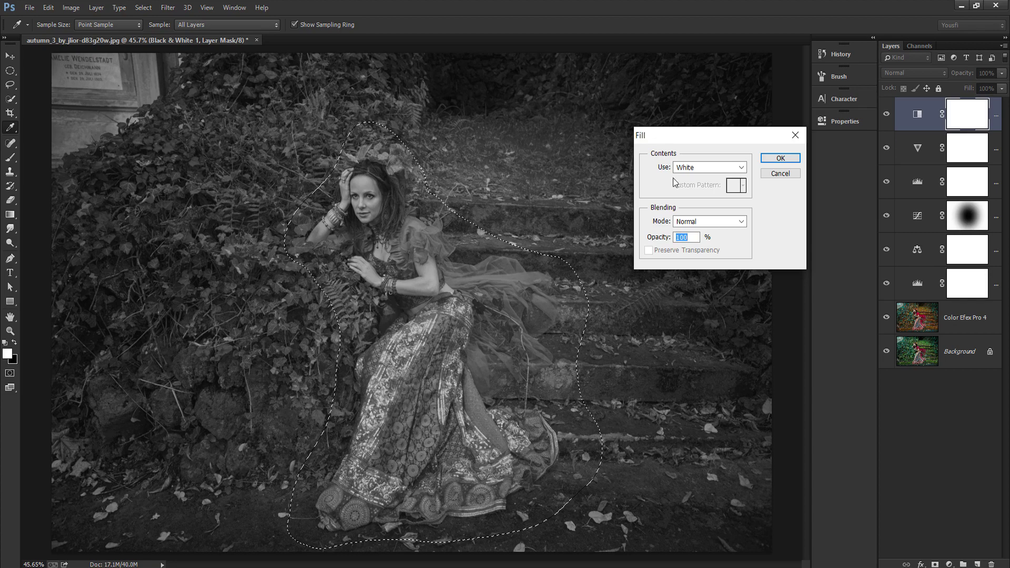
click(698, 168)
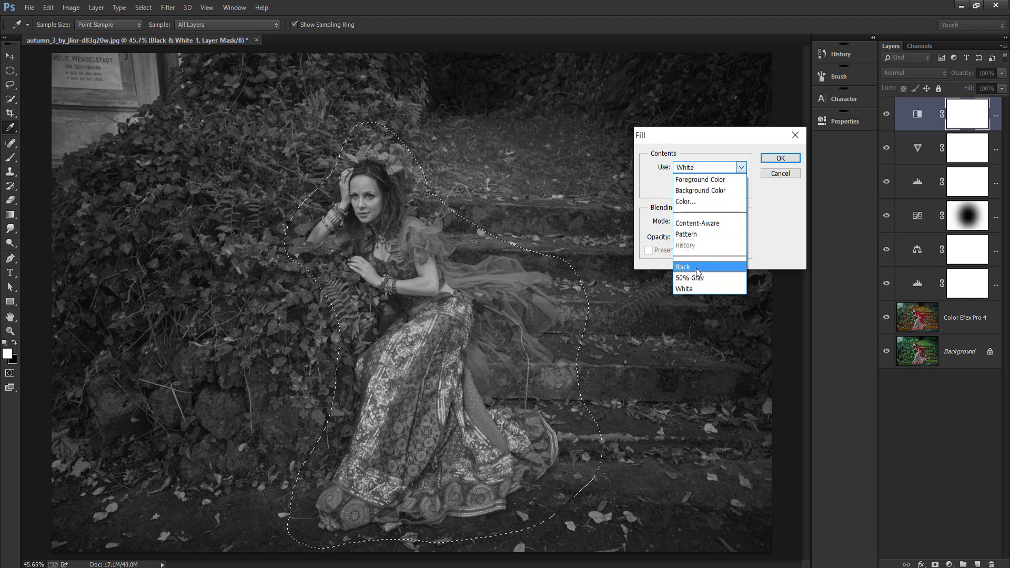
click(695, 265)
click(779, 159)
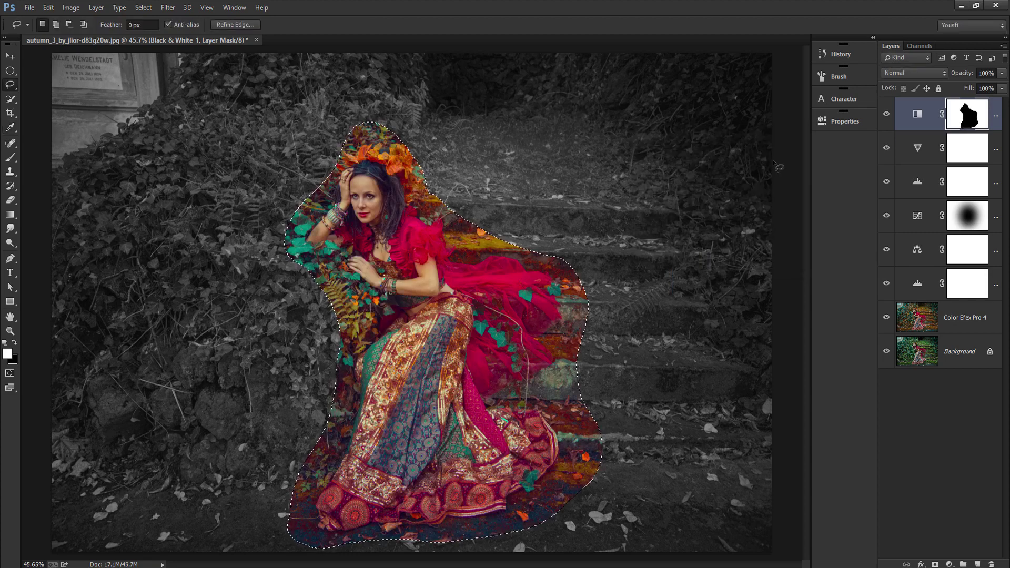
click(144, 8)
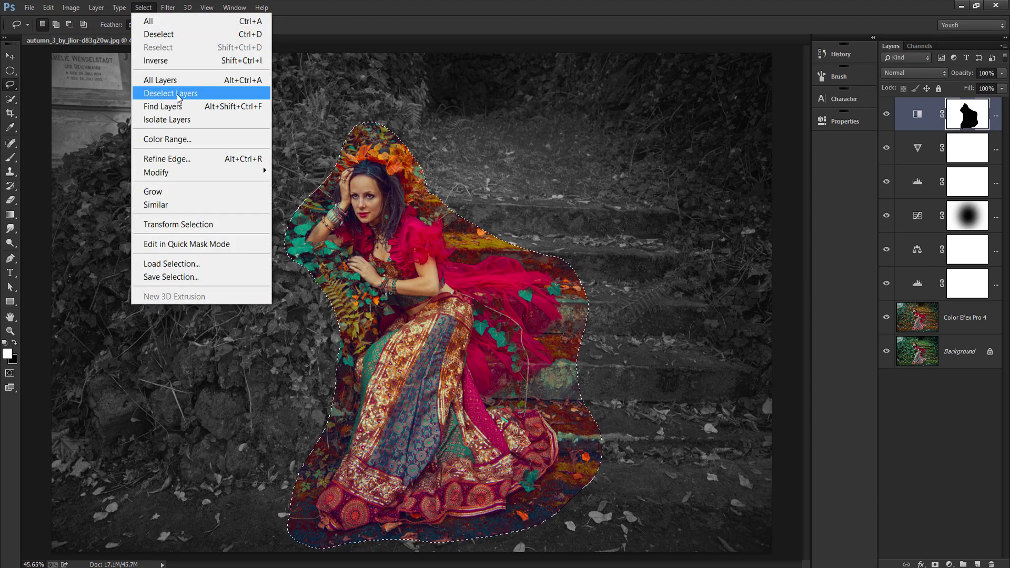
click(164, 35)
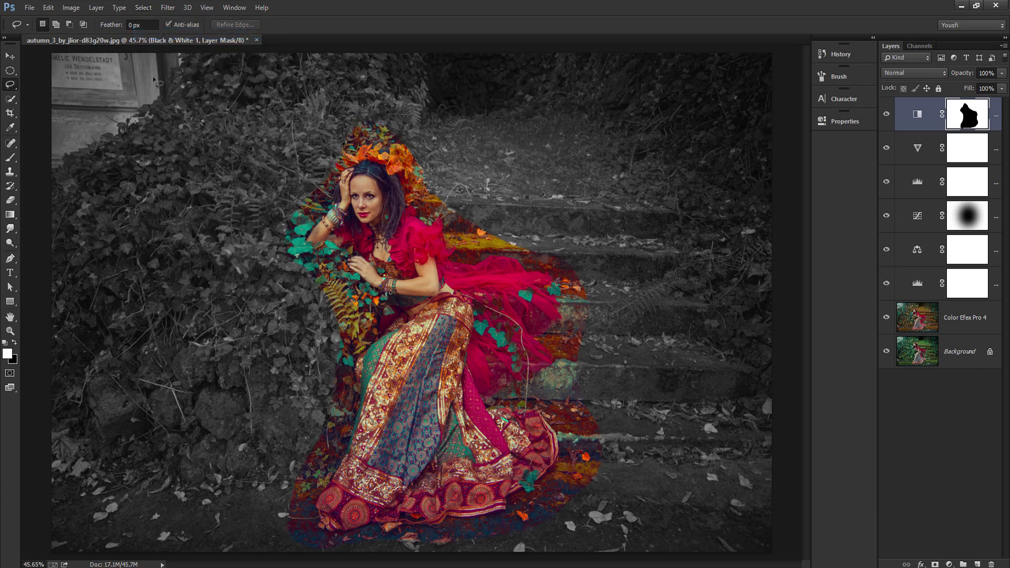
Step: Feather the Black & White mask with a Gaussian Blur of about 194.6 pixels
click(167, 9)
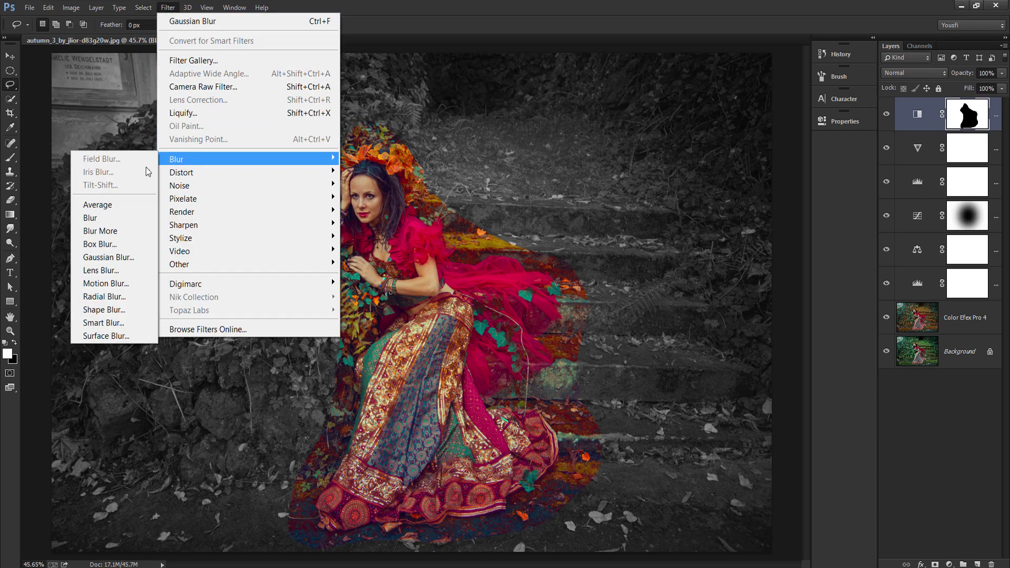
click(110, 258)
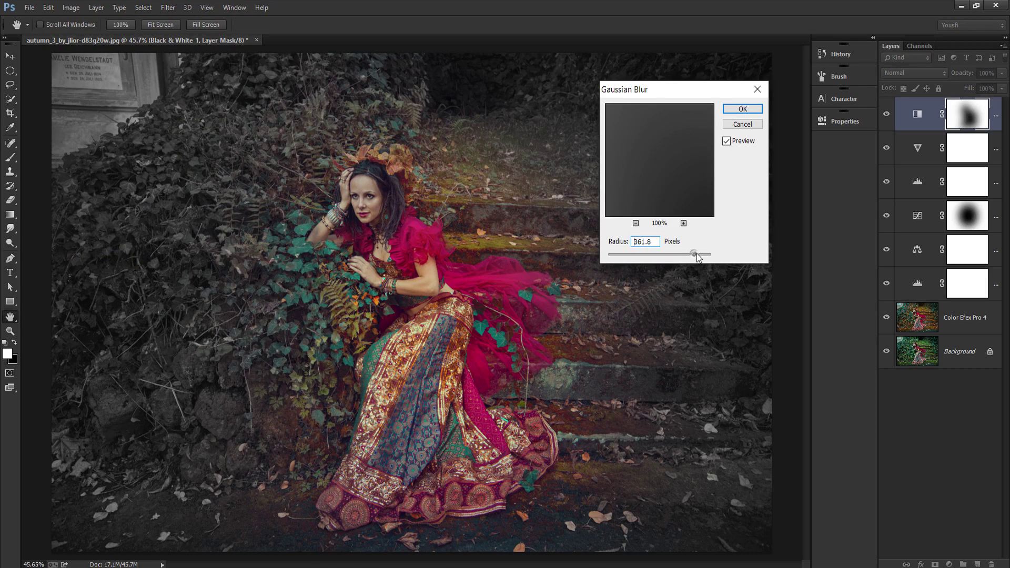
mouse_move(695, 257)
mouse_down()
mouse_move(656, 260)
mouse_move(679, 255)
mouse_up()
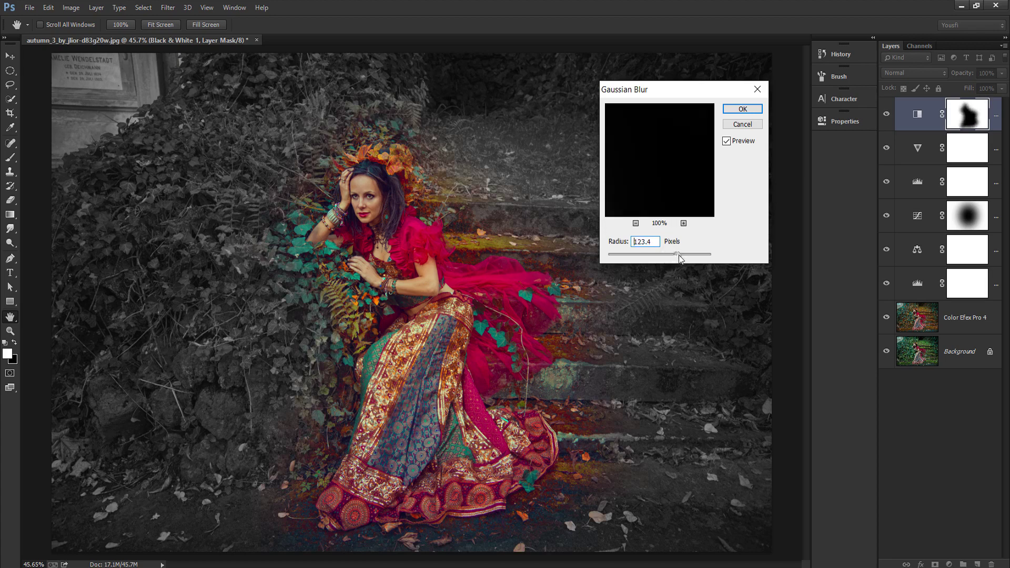
click(738, 117)
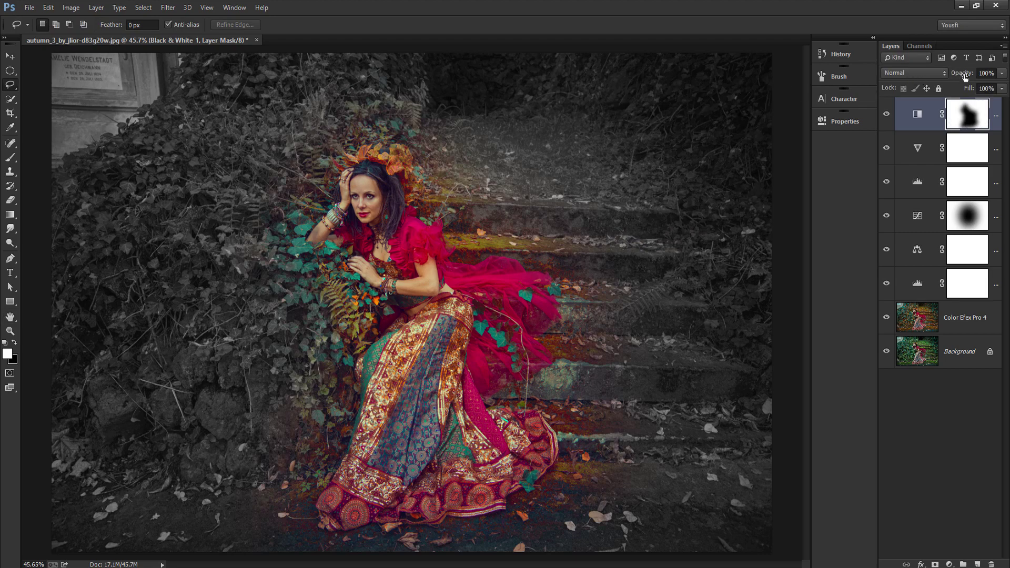
Step: Set the Black & White layer's opacity to 47%, toggling its visibility to compare
text(14)
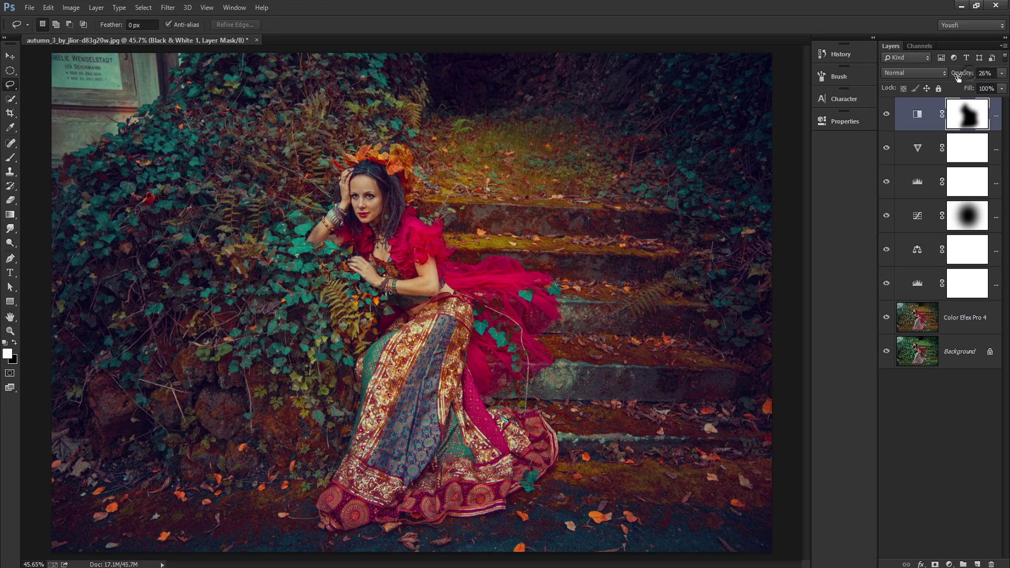
key(Return)
click(963, 72)
drag(965, 76, 968, 76)
click(887, 114)
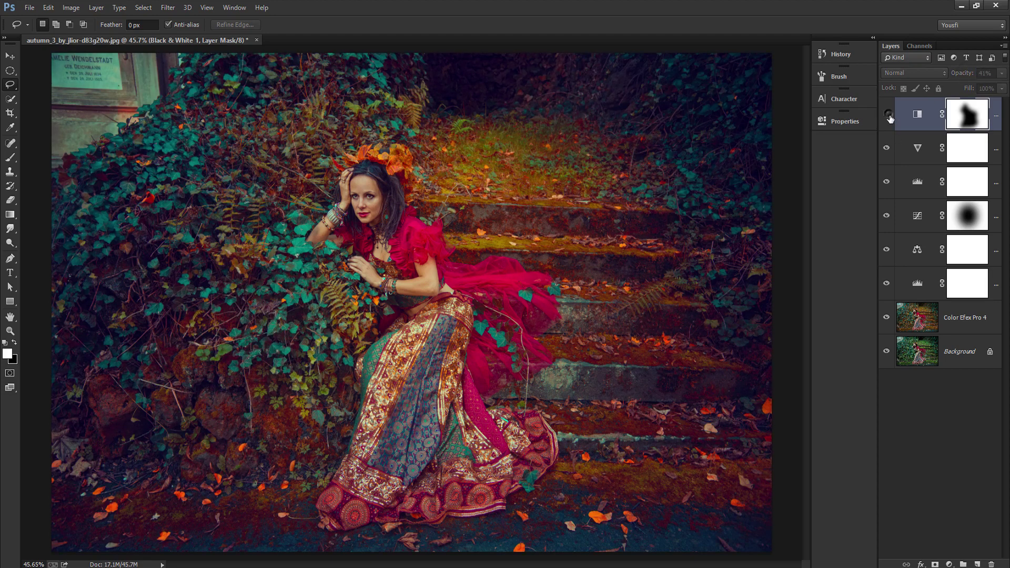
click(887, 114)
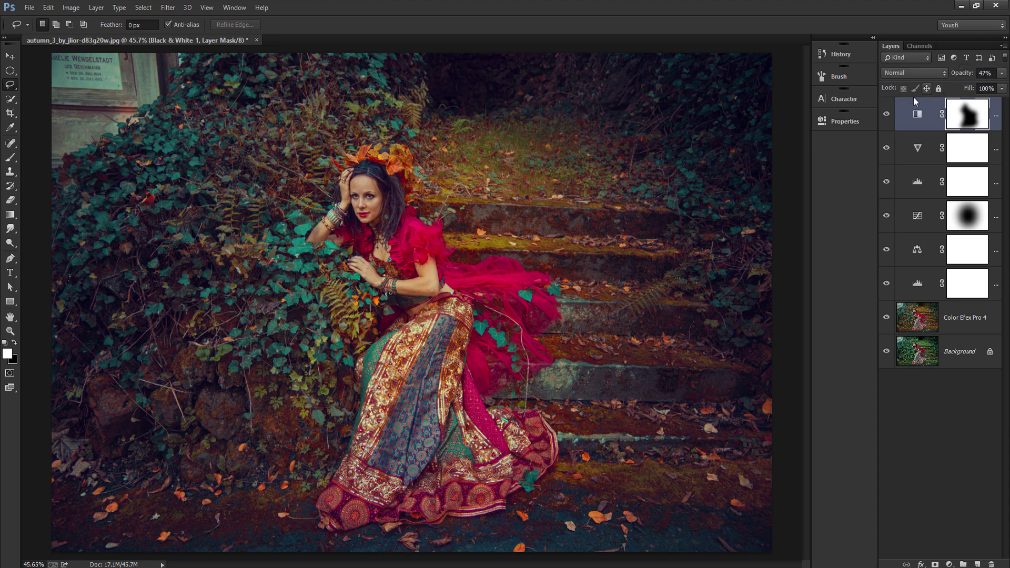
click(887, 115)
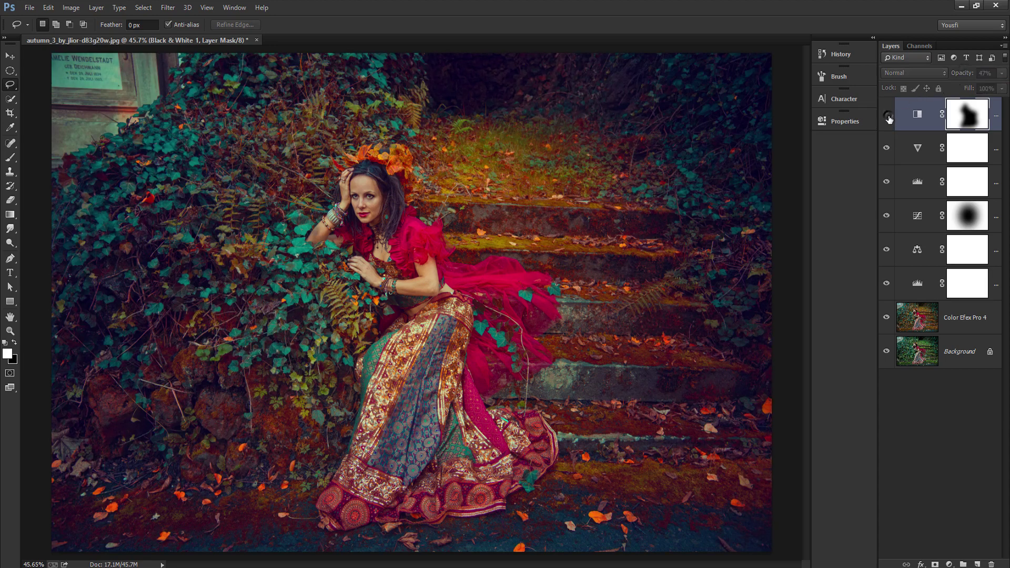
Step: Lower the Vibrance layer's opacity to 61%, toggling it to compare the effect
click(919, 149)
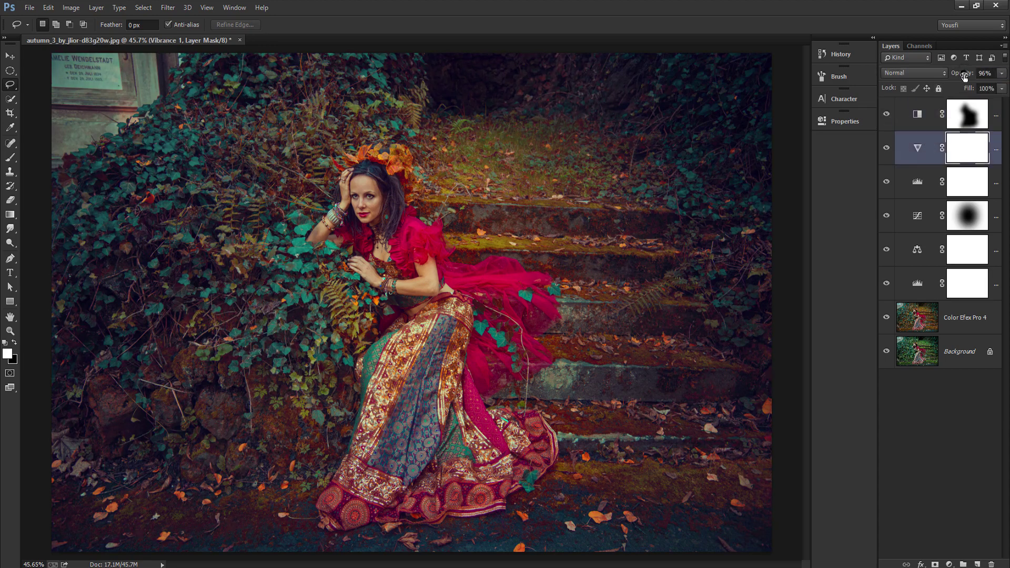
drag(964, 74, 952, 74)
click(887, 148)
drag(963, 72, 962, 73)
click(887, 148)
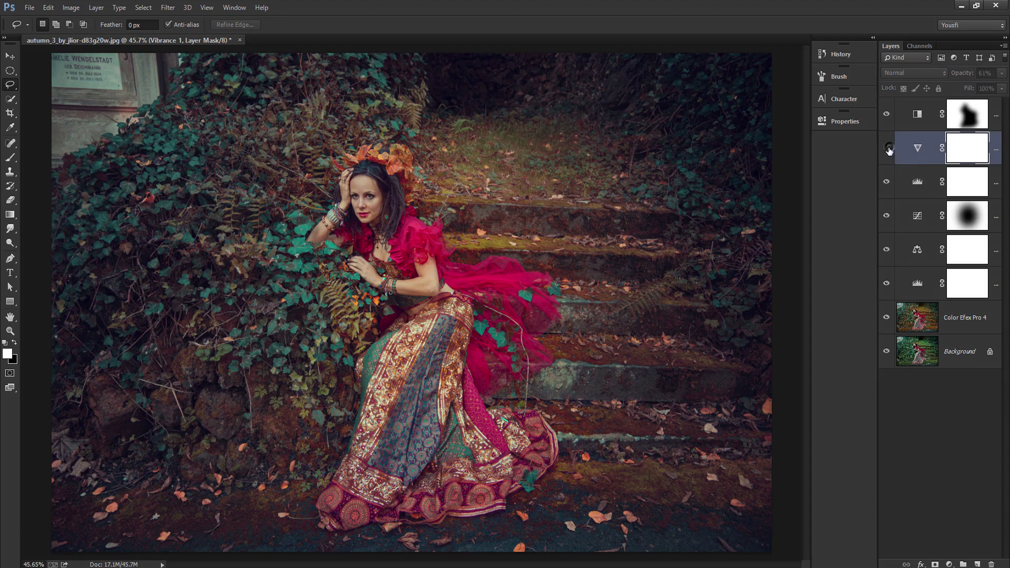
alt+click(887, 352)
alt+click(887, 352)
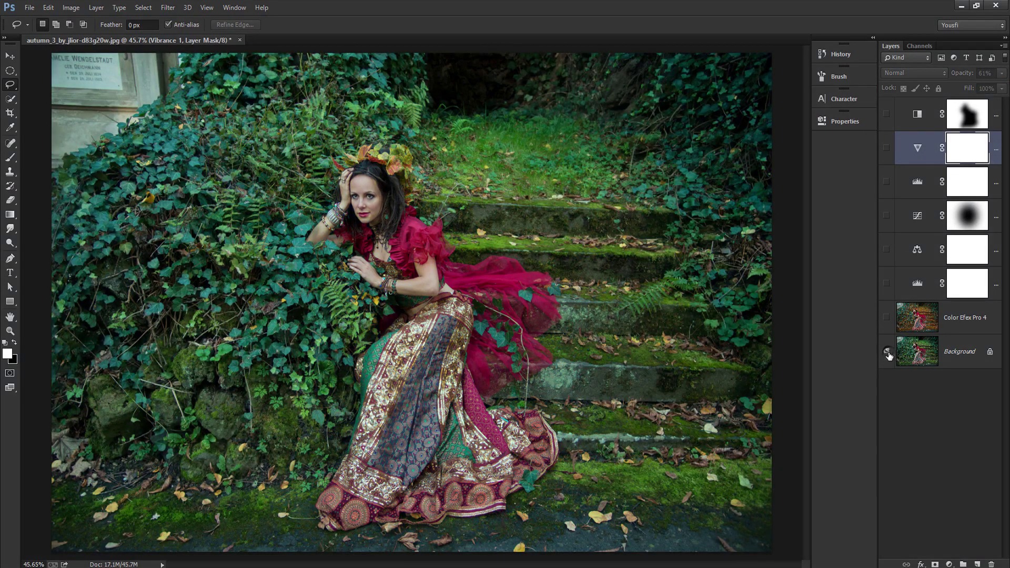
alt+click(887, 353)
alt+click(887, 353)
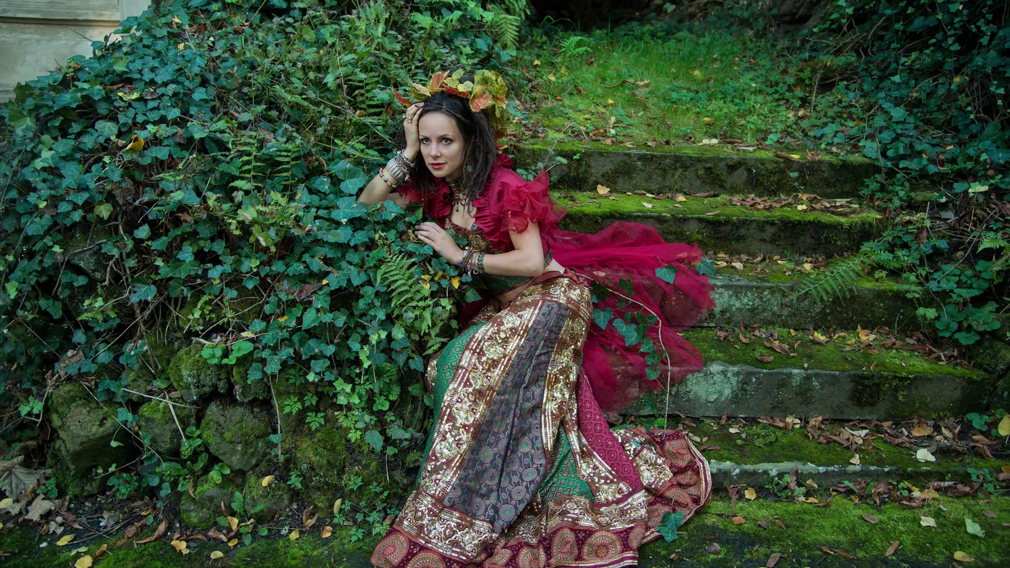